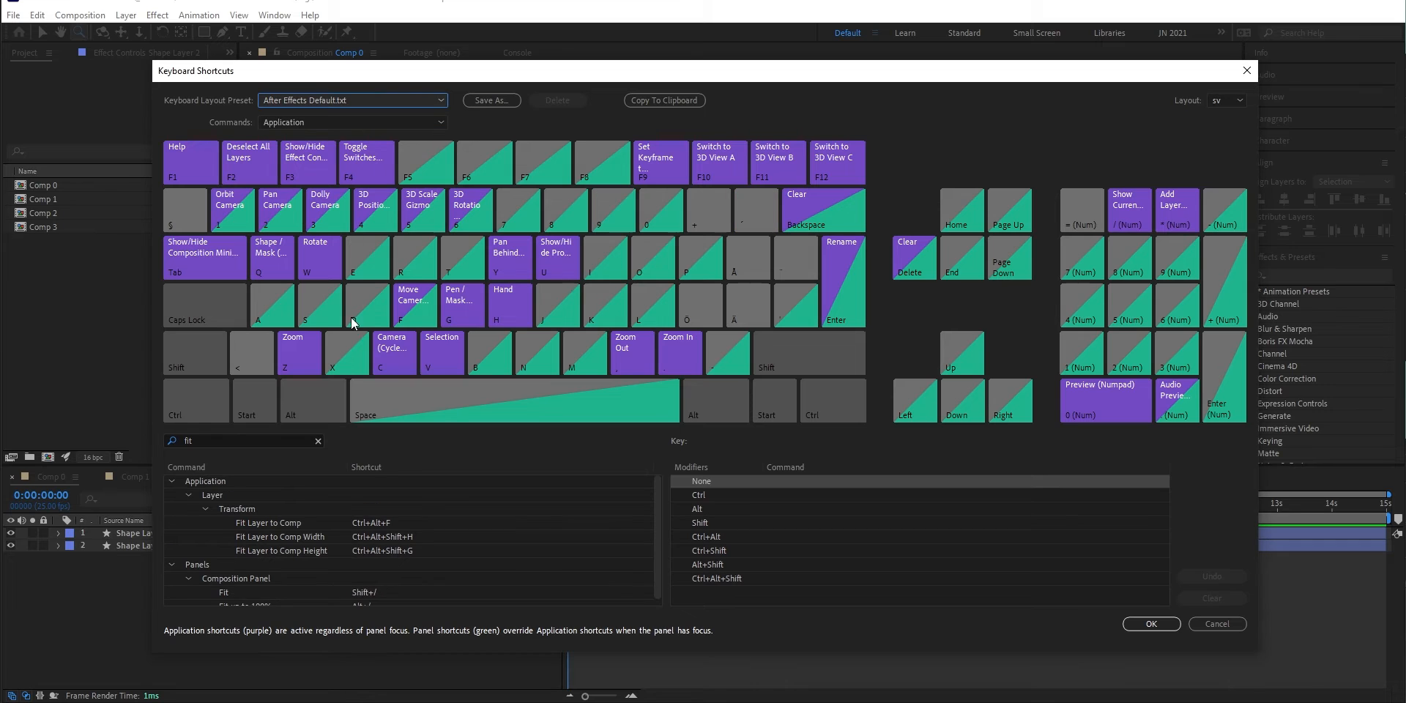
Check the shortcuts for the Fit commands and the available keyboard layouts, and close the shortcut editor without changes.
scroll(395, 563, "down", 1)
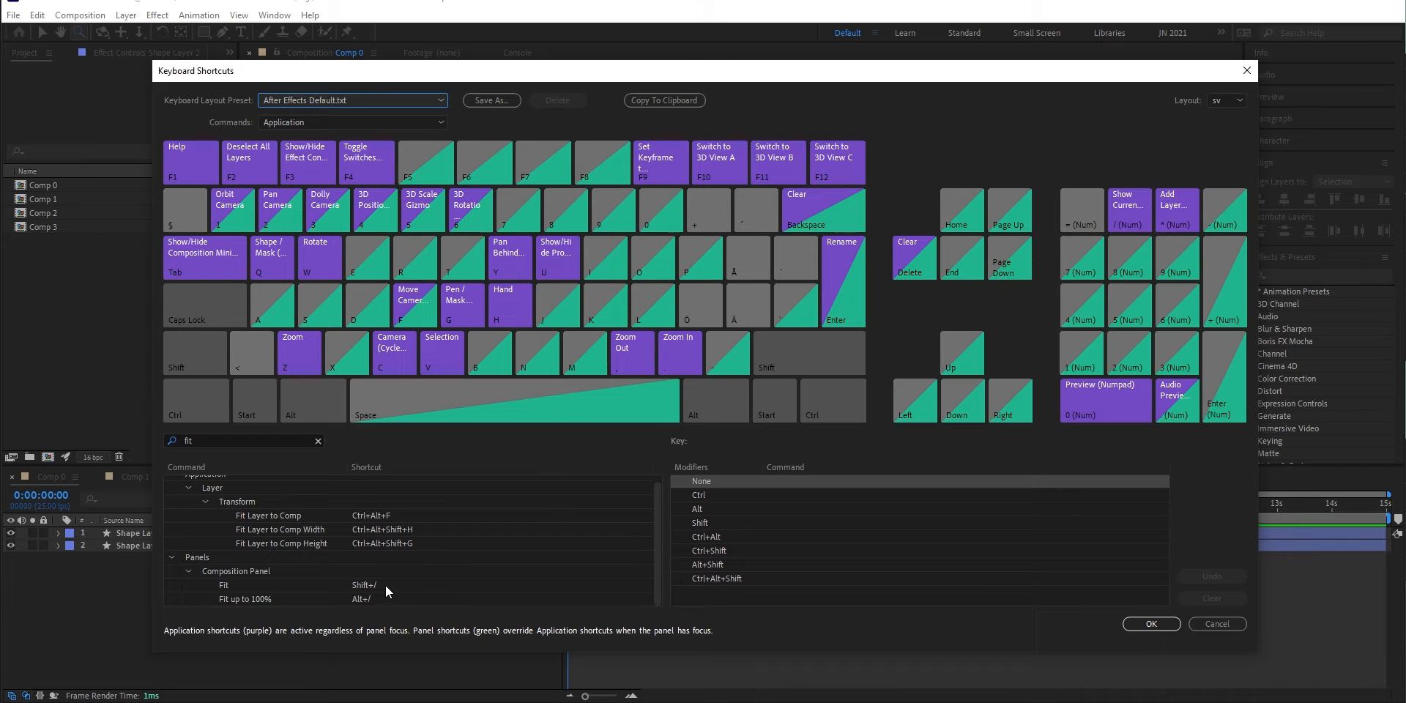
left_click(1224, 100)
left_click(1221, 179)
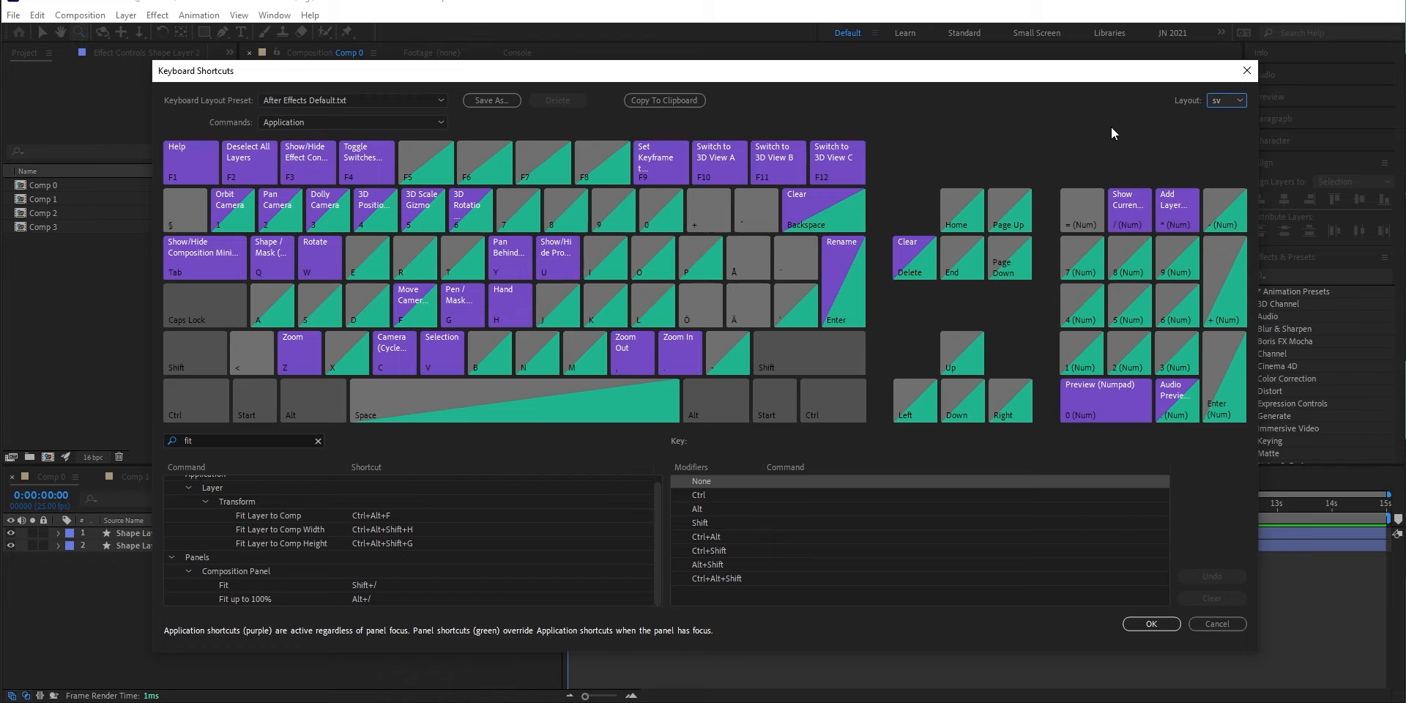
left_click(1215, 623)
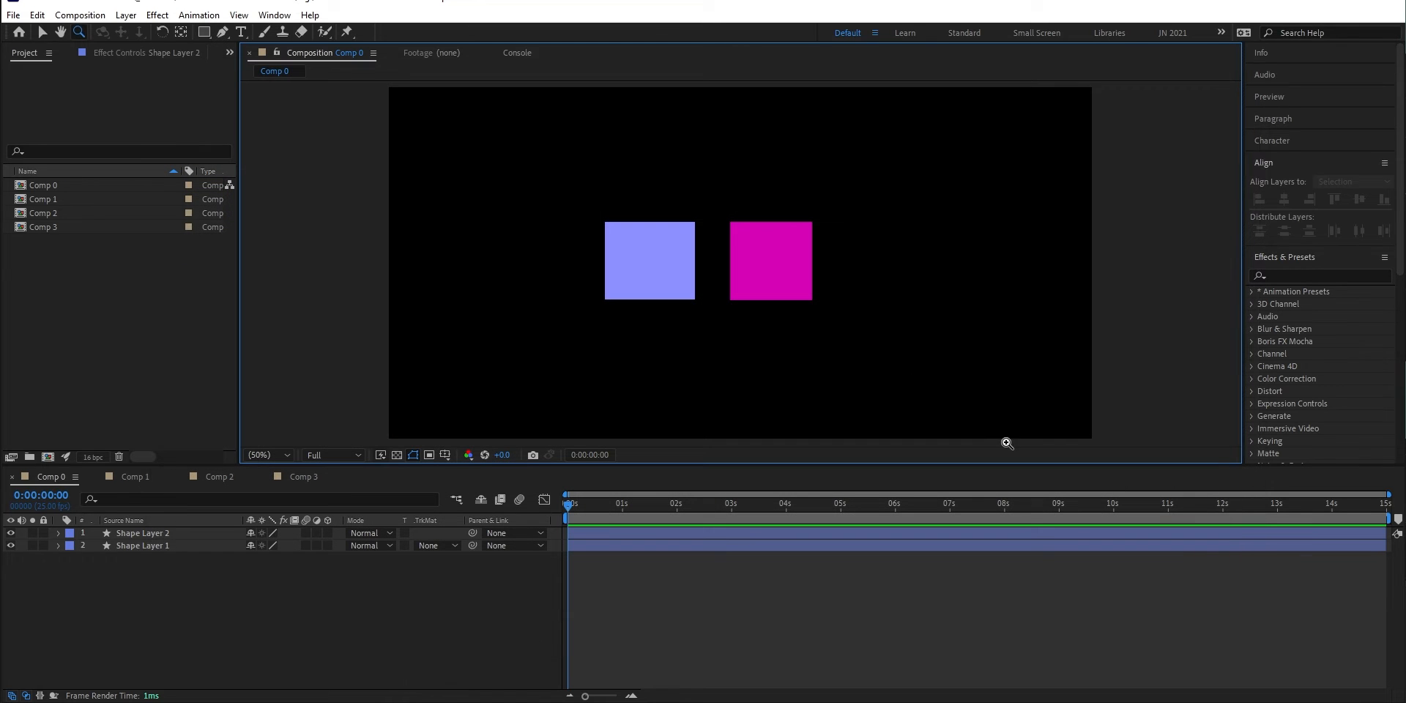
Zoom in on the magenta square in Comp 0, and fit the composition back into the viewer.
left_click(795, 292)
left_click(795, 292)
key("shift+slash")
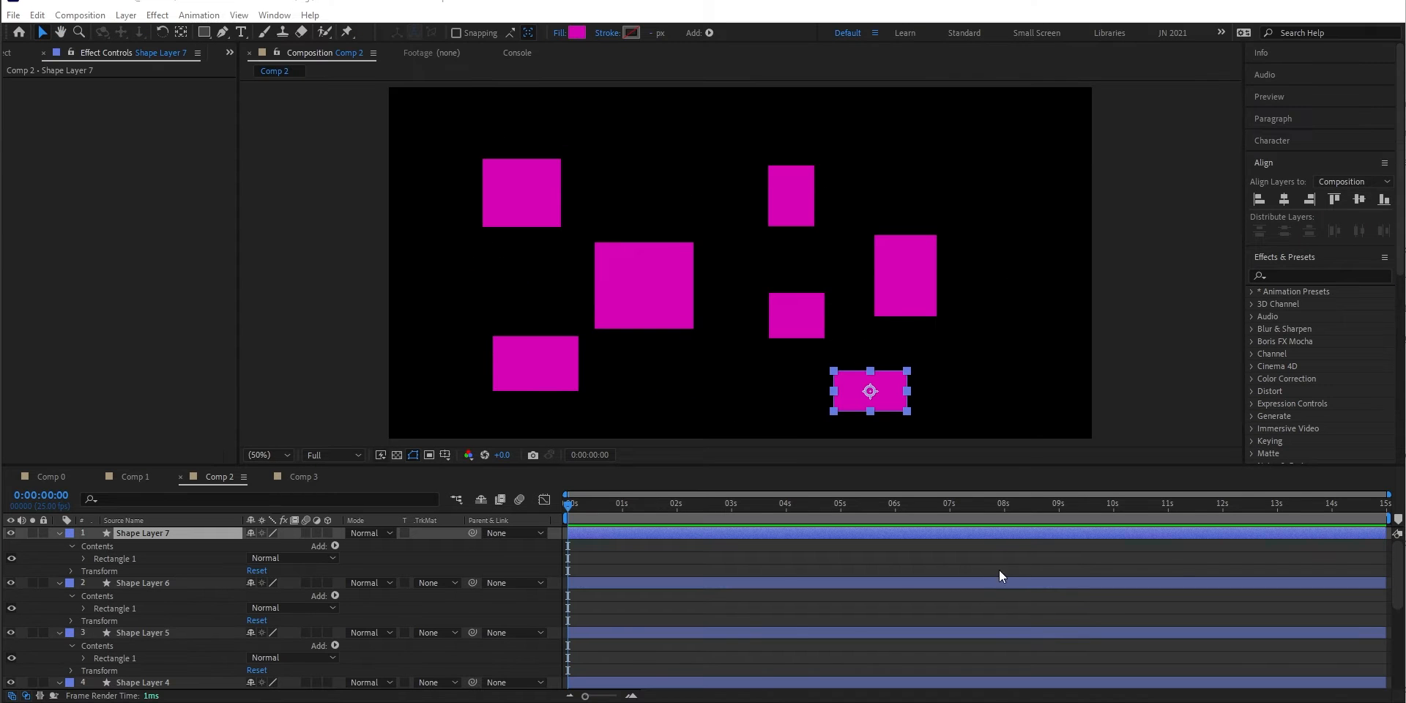
Maximize the Comp 2 timeline to view all its shape layers, and restore the workspace.
mouse_move(1398, 564)
left_mouse_down()
mouse_move(1403, 646)
mouse_move(1399, 552)
left_mouse_up()
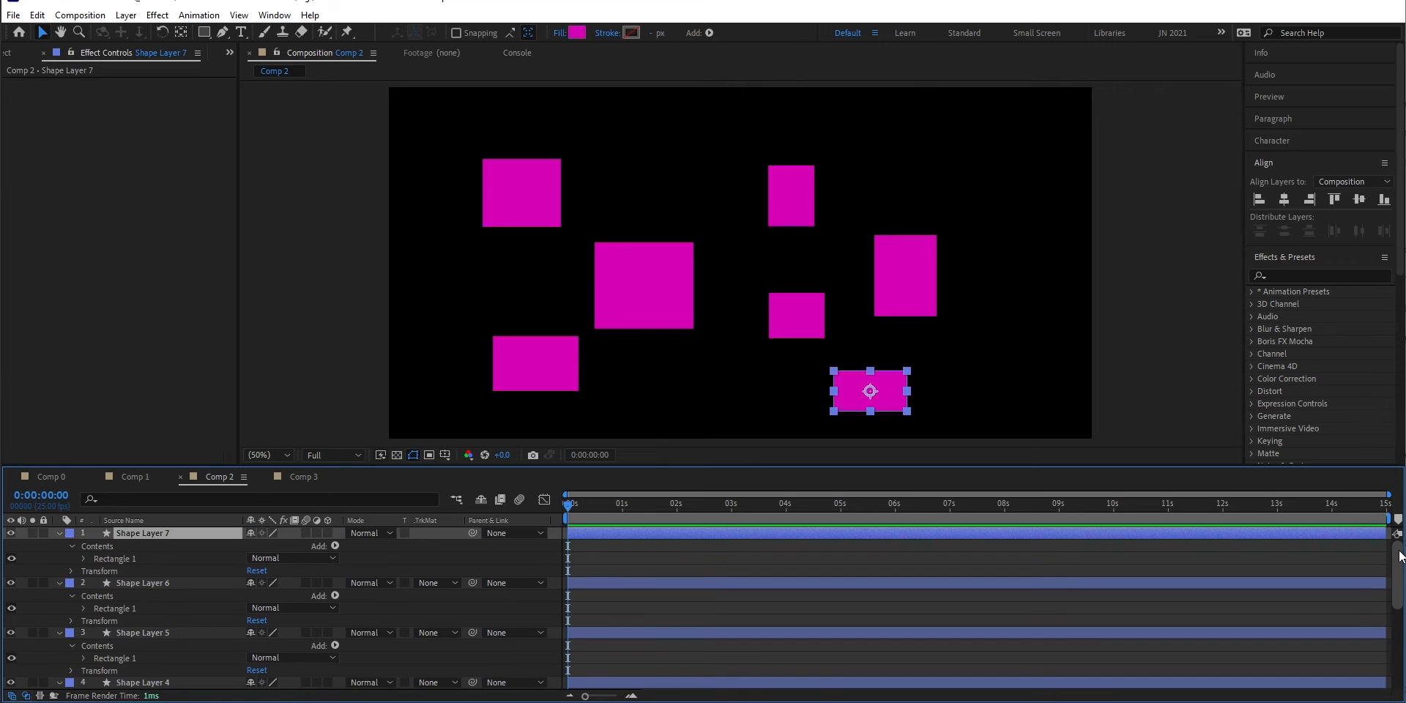
key("grave")
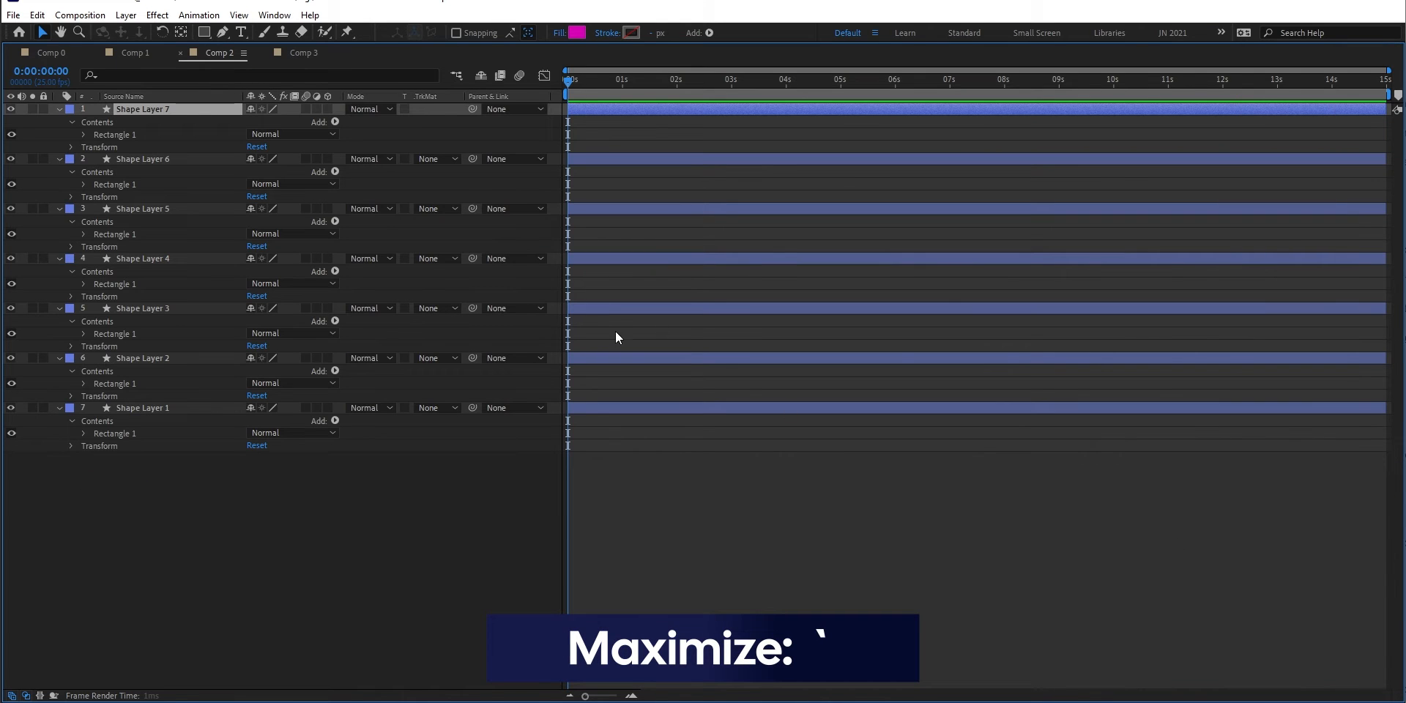
key("grave")
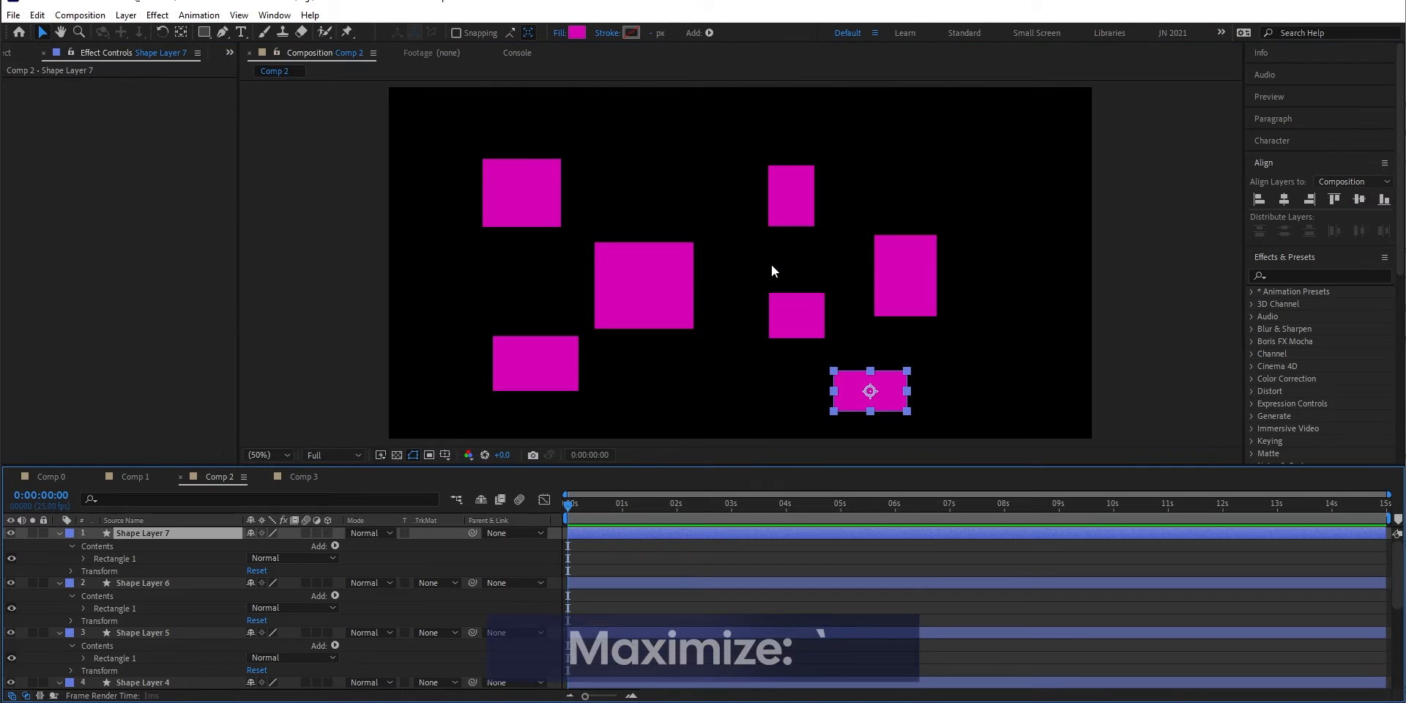
Select the large rectangle of Shape Layer 2, view the composition viewer maximized, and restore the workspace.
left_click(634, 292)
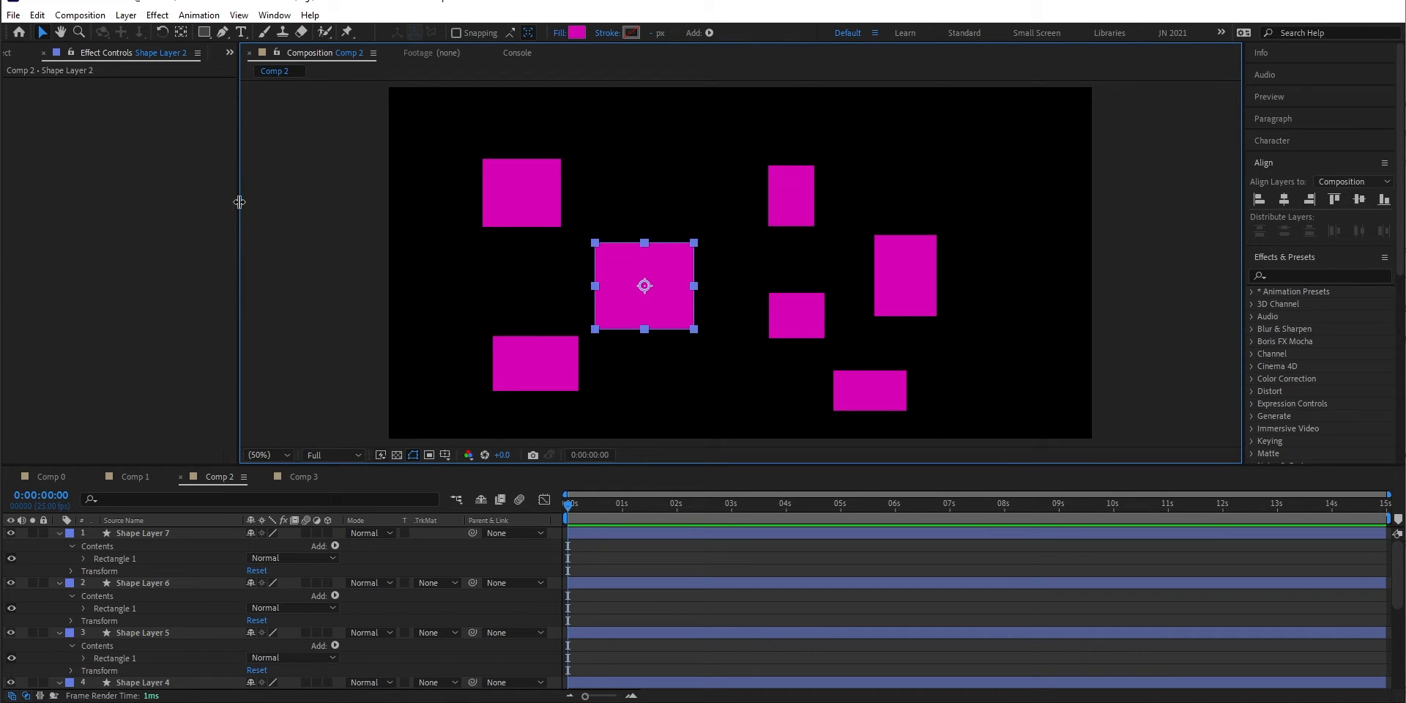
key("grave")
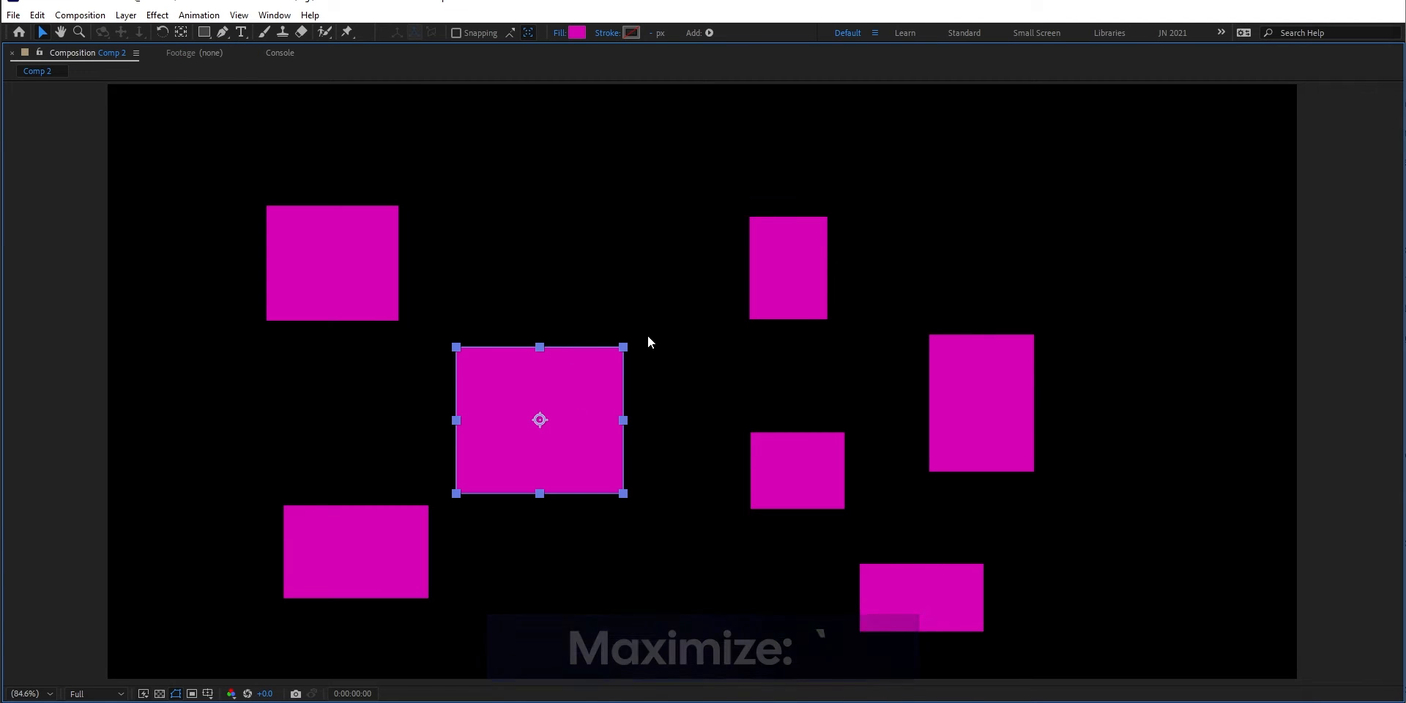
key("grave")
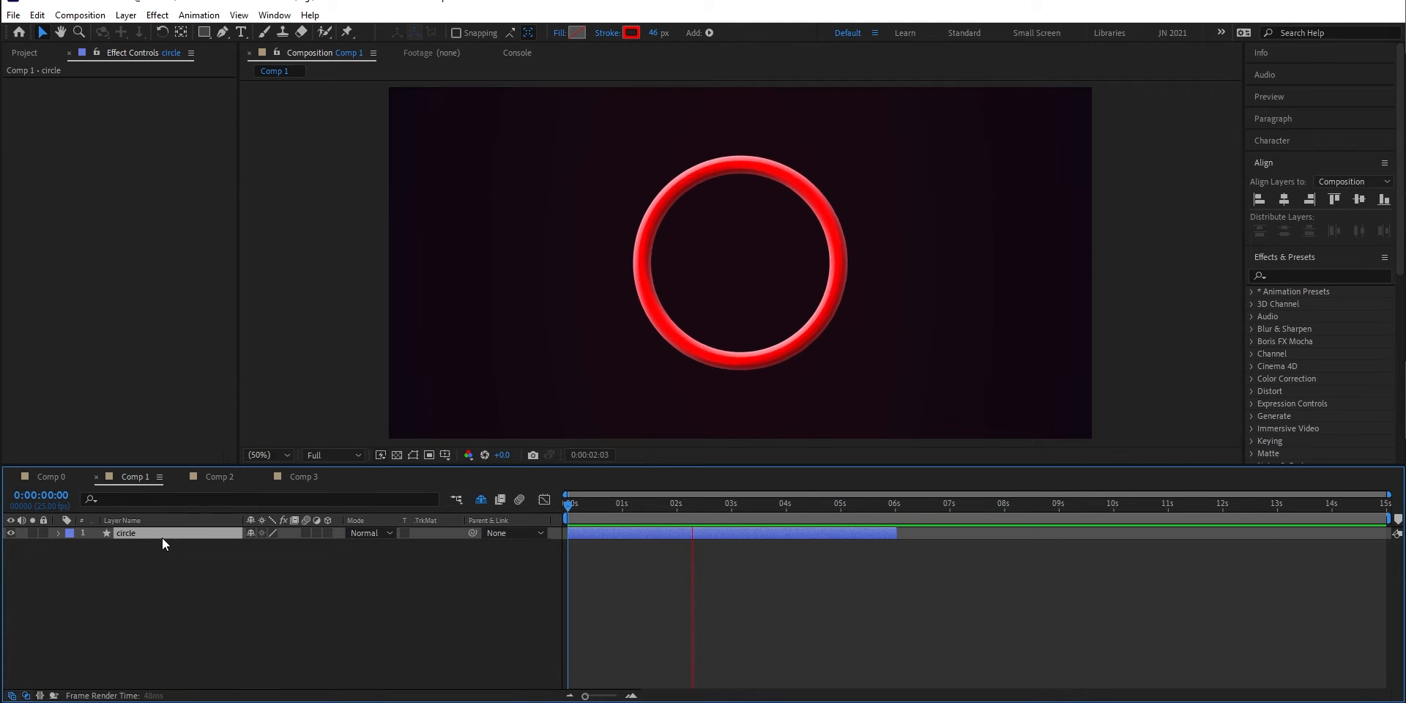
Stop the Comp 1 preview and duplicate the circle layer three times.
key("space")
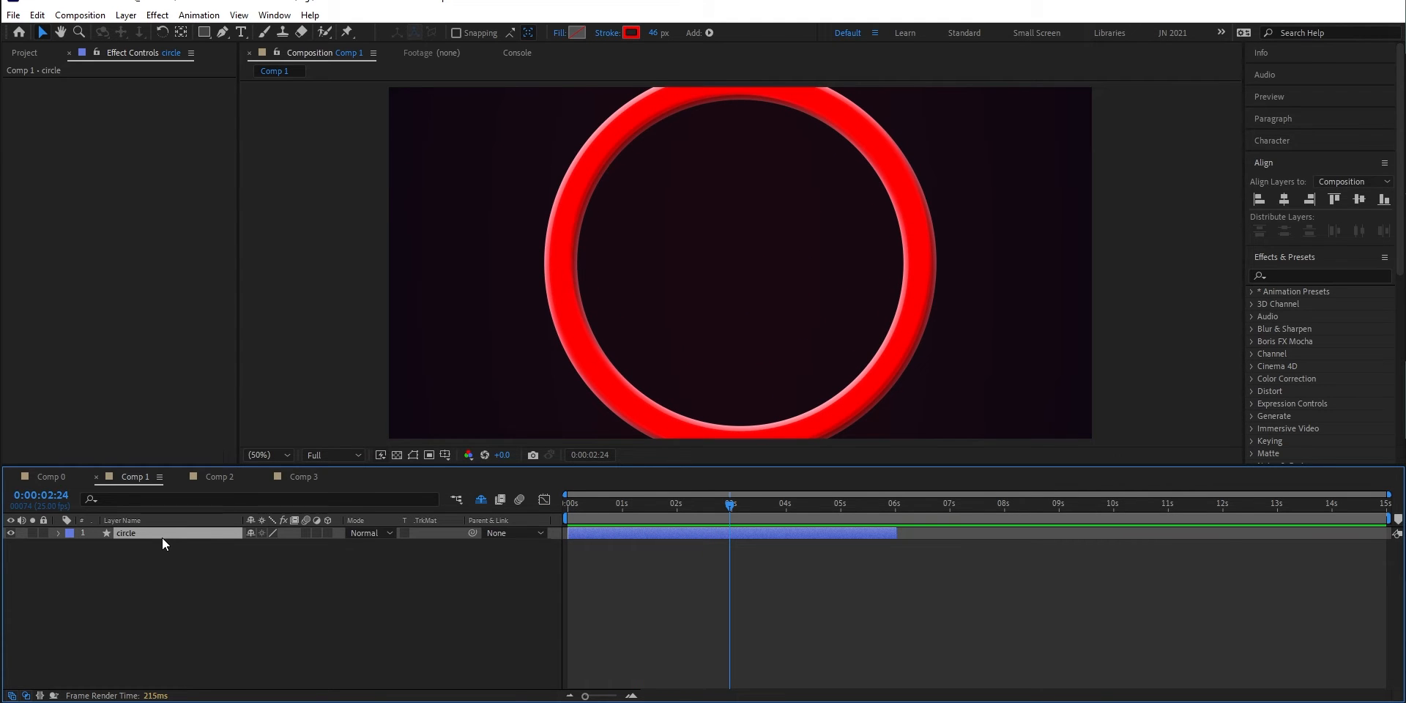
key("ctrl+d")
key("ctrl+d")
key("ctrl+d")
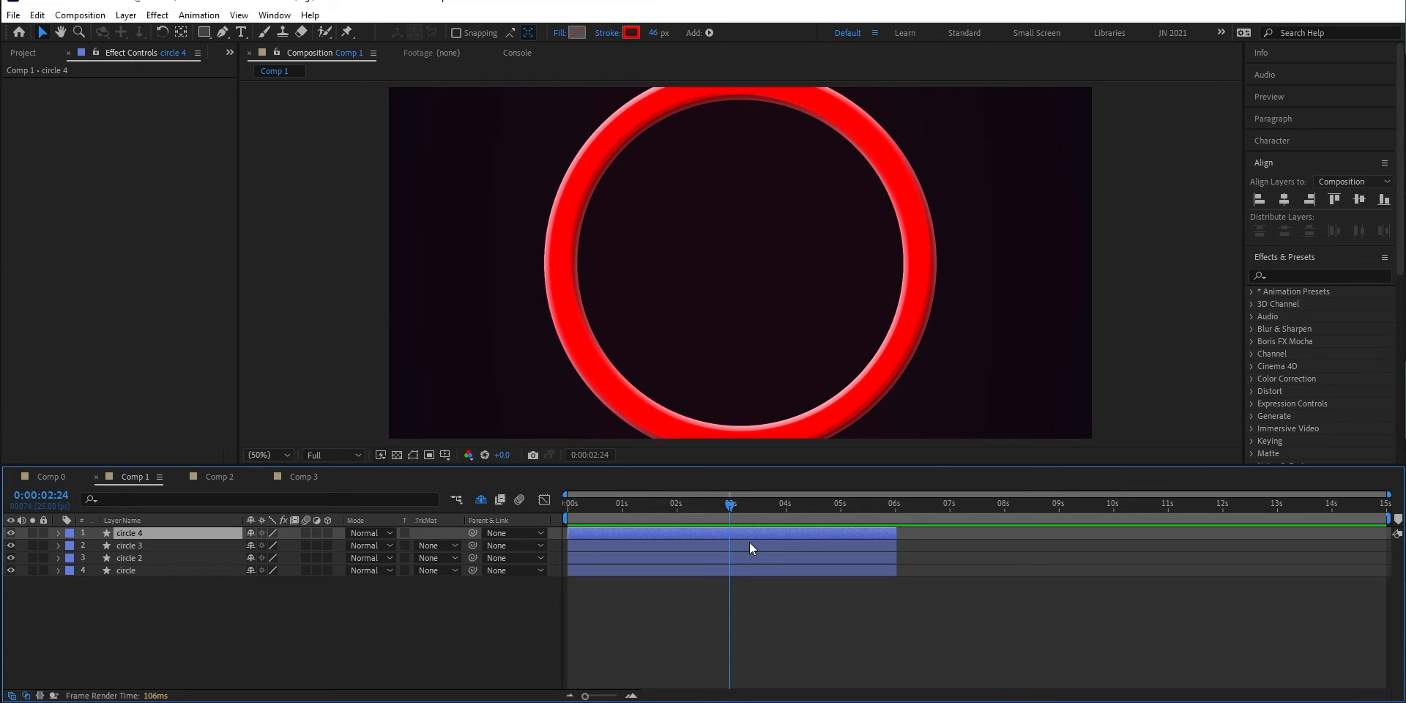
Try to stagger the duplicated circle layers manually along the timeline, and undo both moves.
left_click_drag(749, 542, 1078, 532)
left_click_drag(810, 560, 1402, 555)
key("ctrl+z")
key("ctrl+z")
Sequence all four circle layers end to end with Overlap off, and undo the sequencing.
left_click(205, 606)
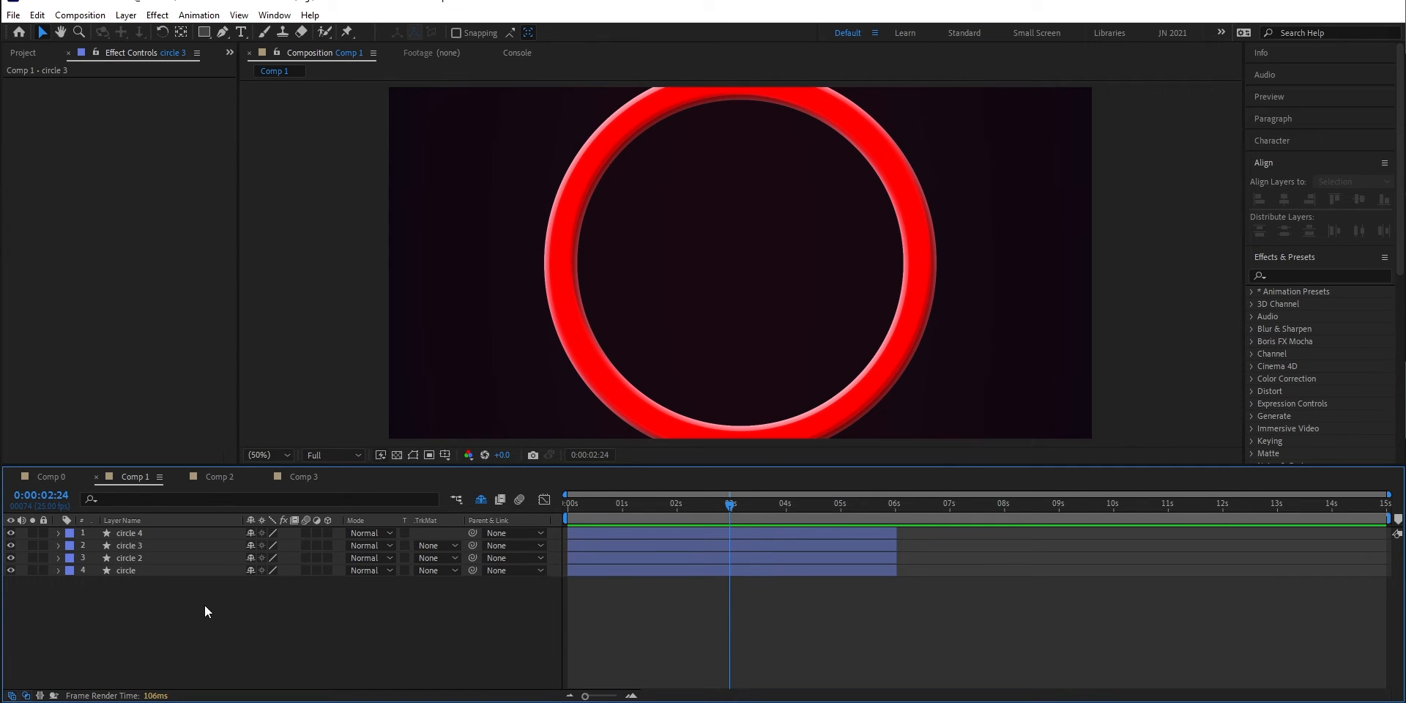
left_click_drag(220, 596, 203, 524)
right_click(203, 531)
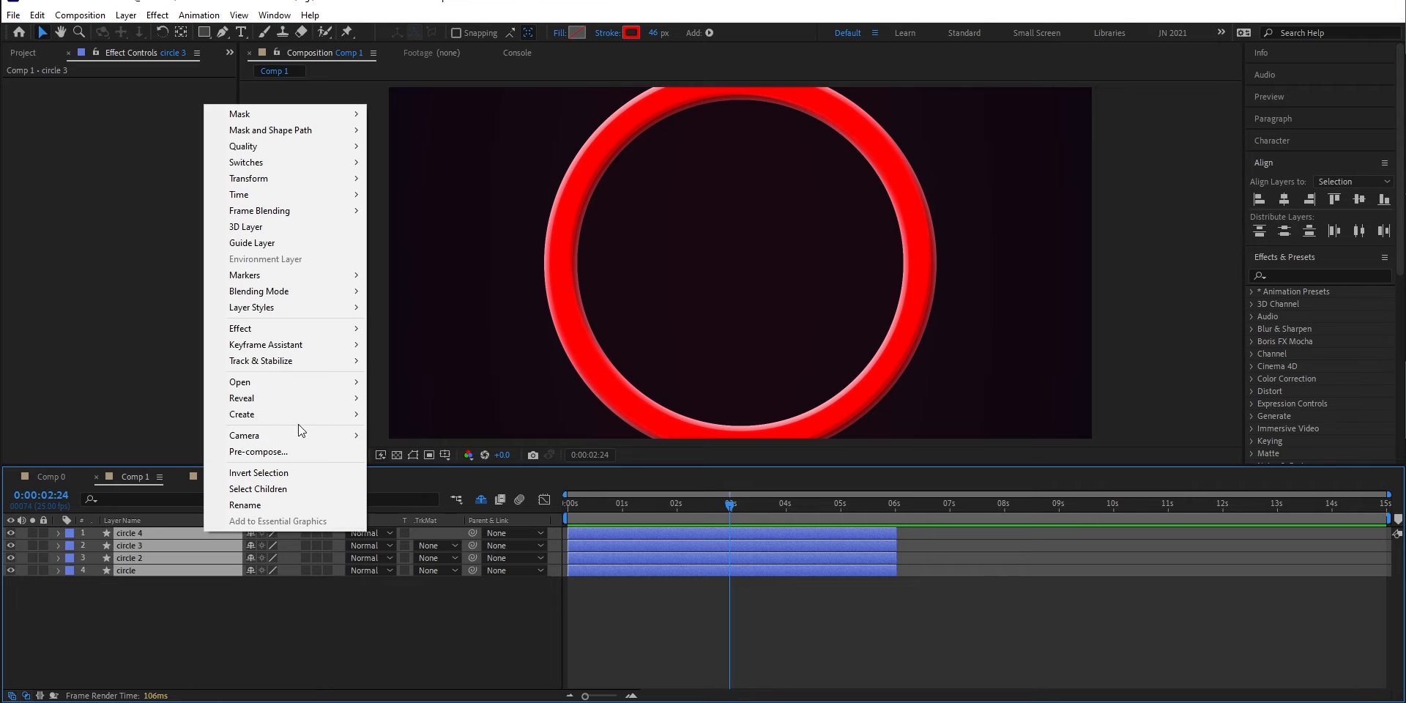
mouse_move(353, 347)
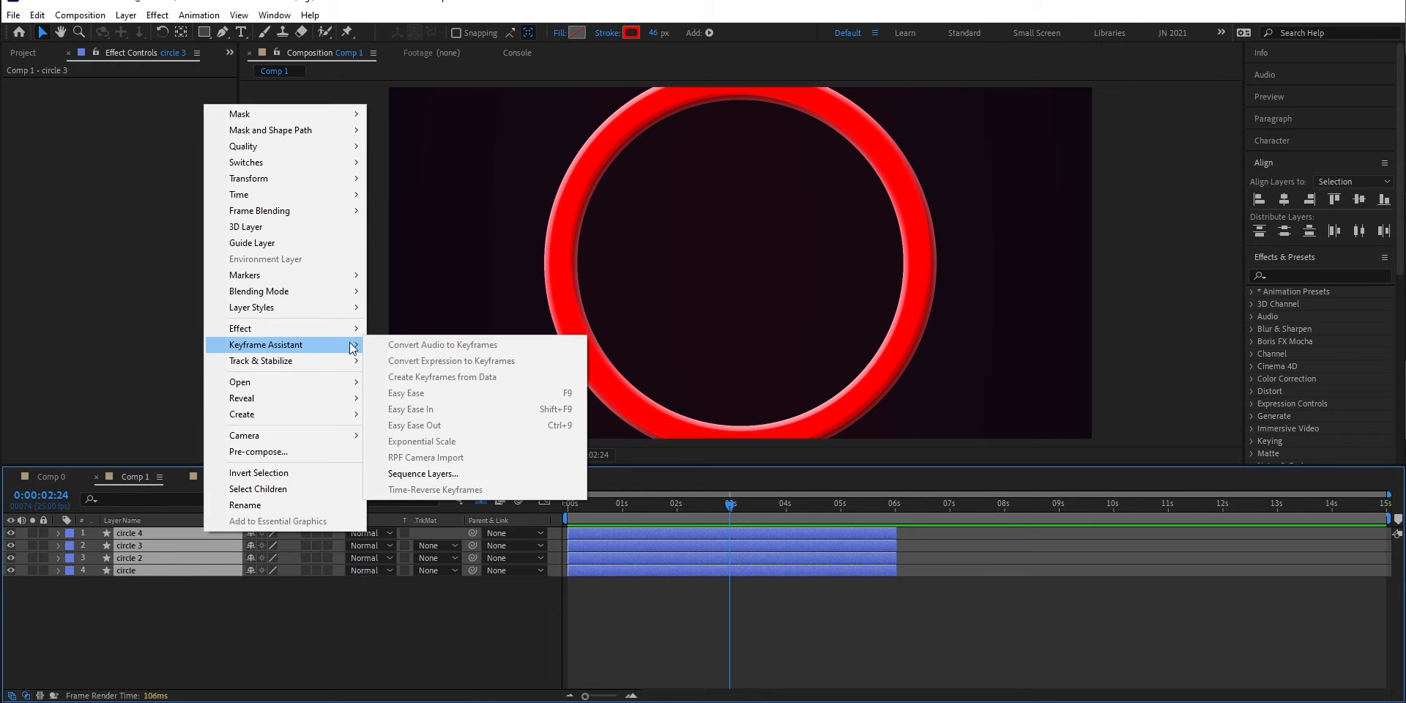
left_click(431, 472)
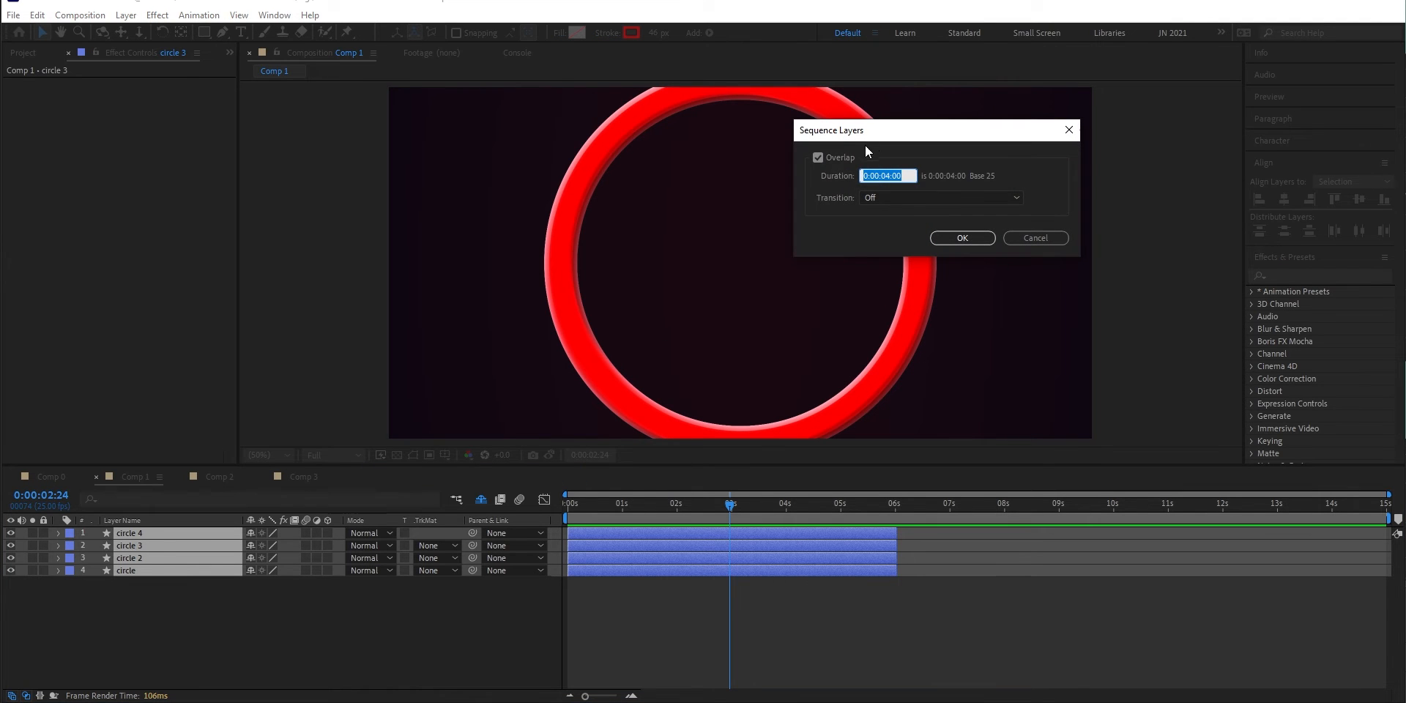
left_click(819, 157)
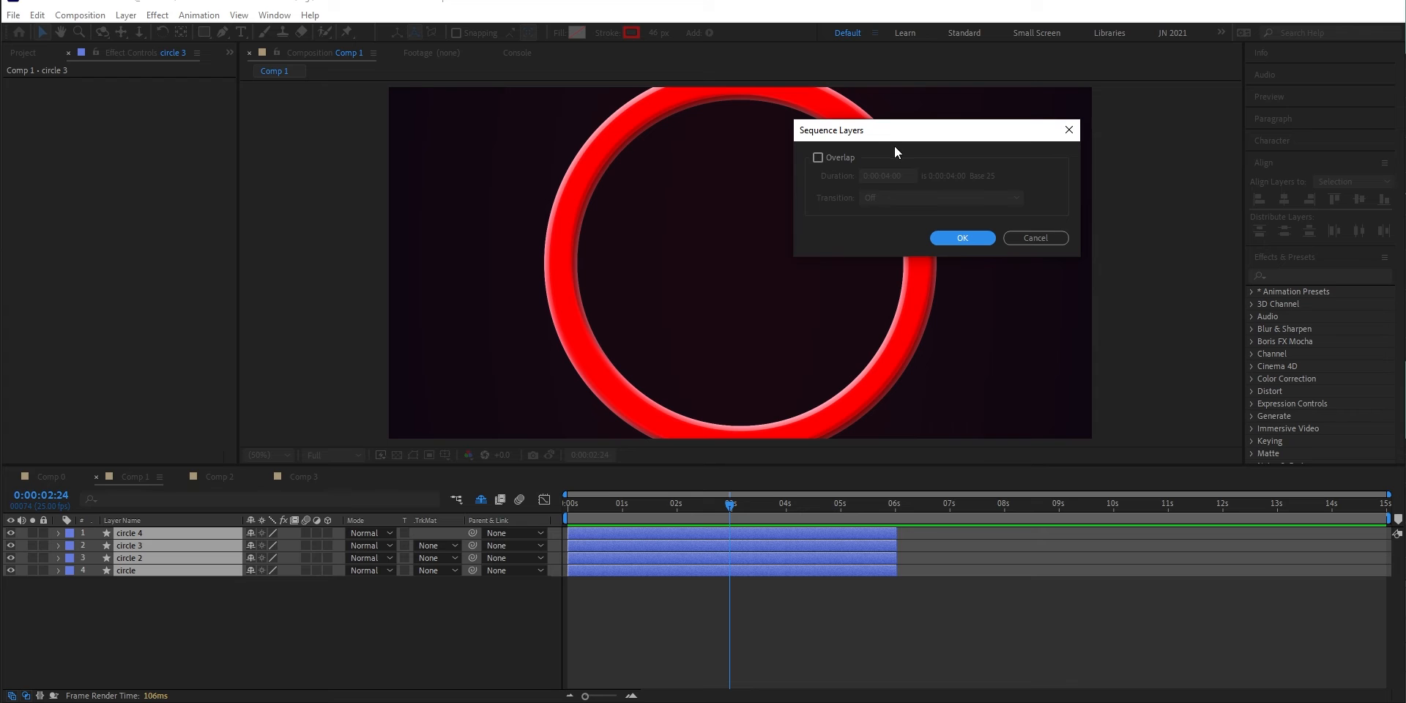
left_click(964, 238)
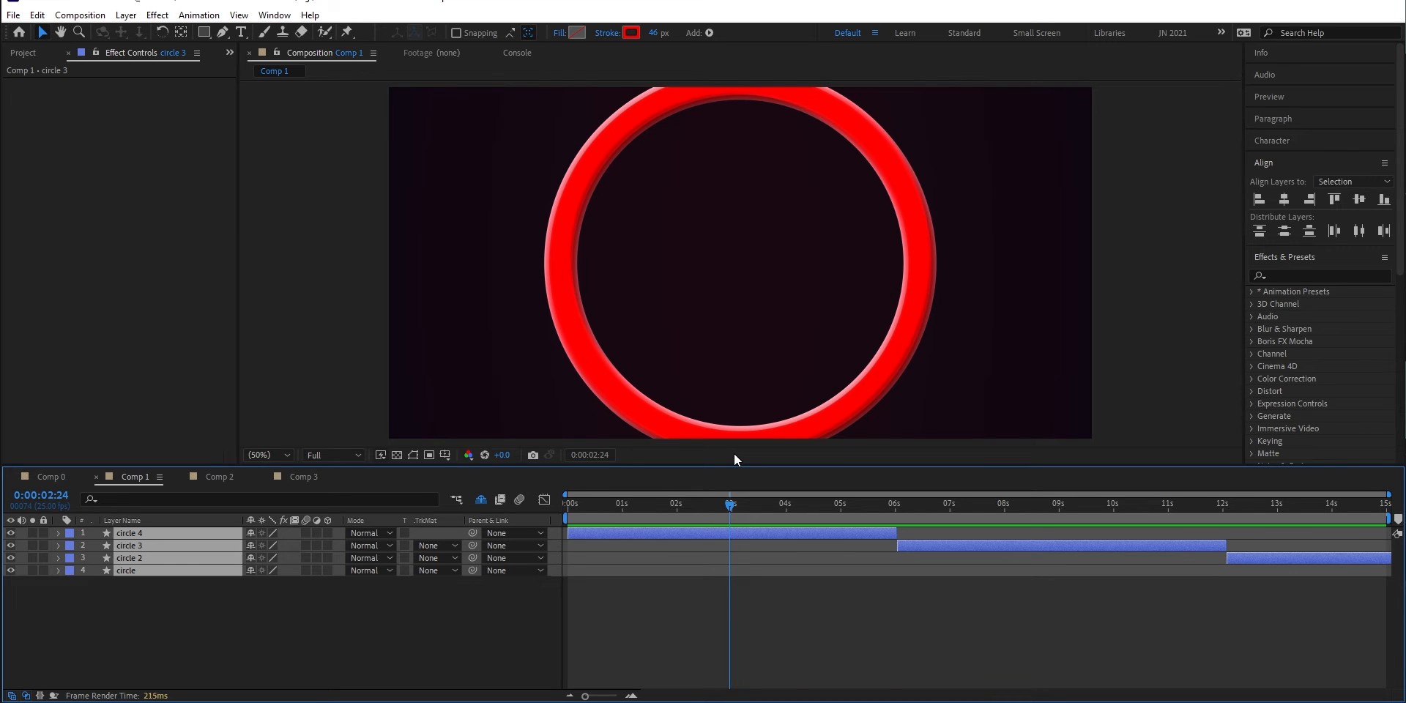
key("ctrl+z")
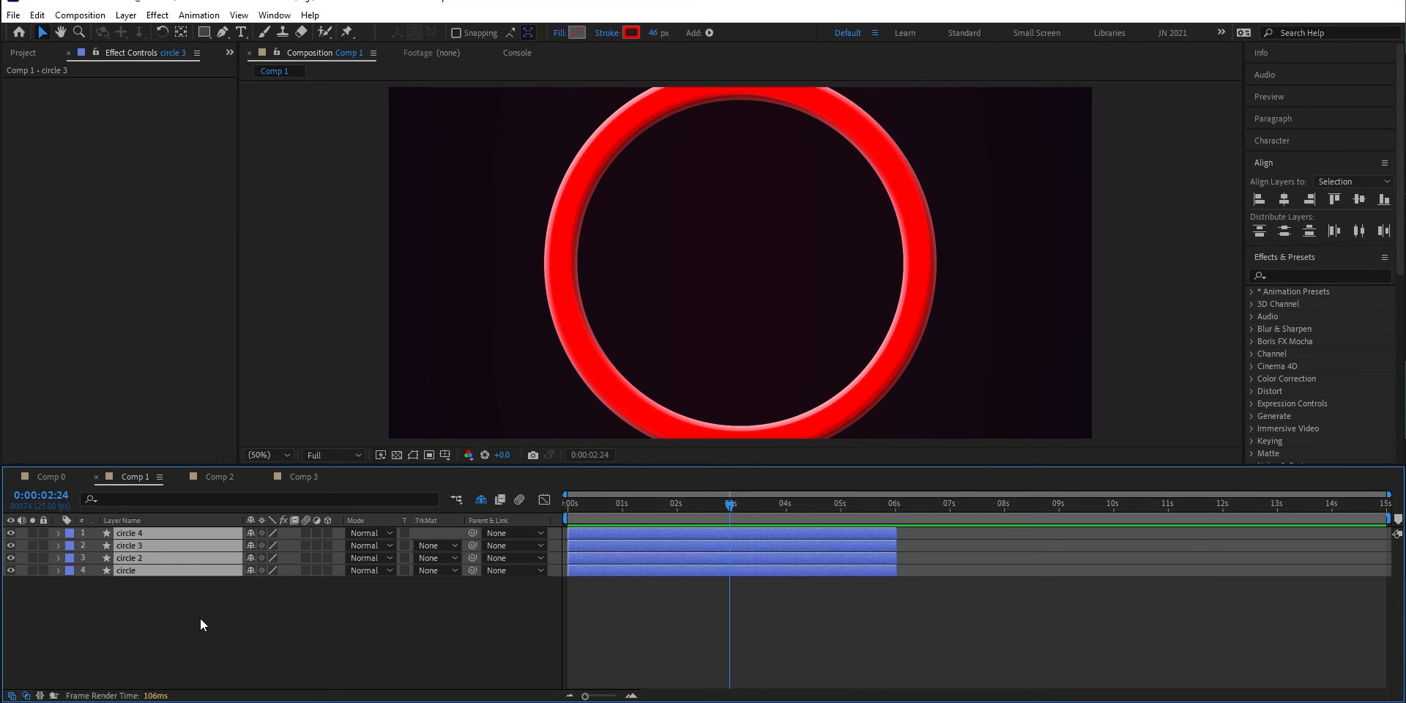
Sequence the four selected circle layers with Overlap on, a duration of 0:00:04:00 and Transition off.
right_click(200, 539)
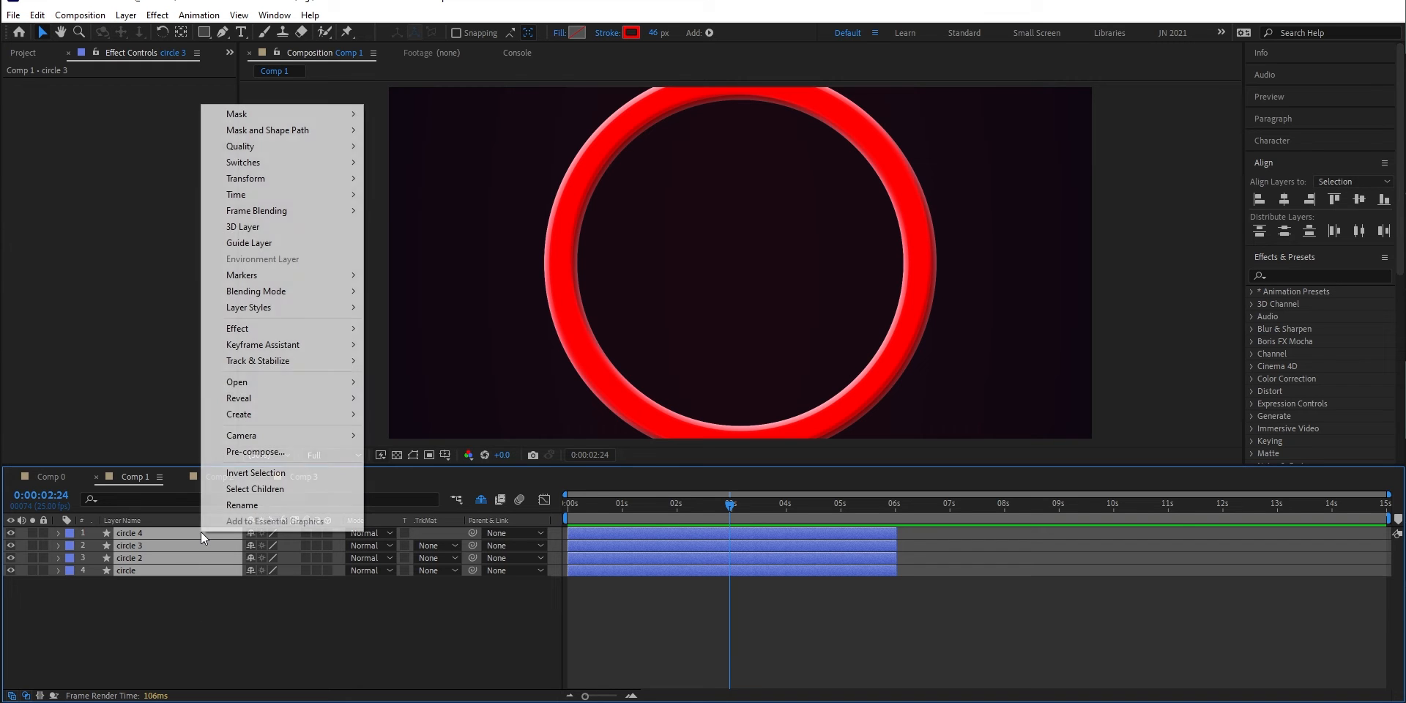
mouse_move(339, 350)
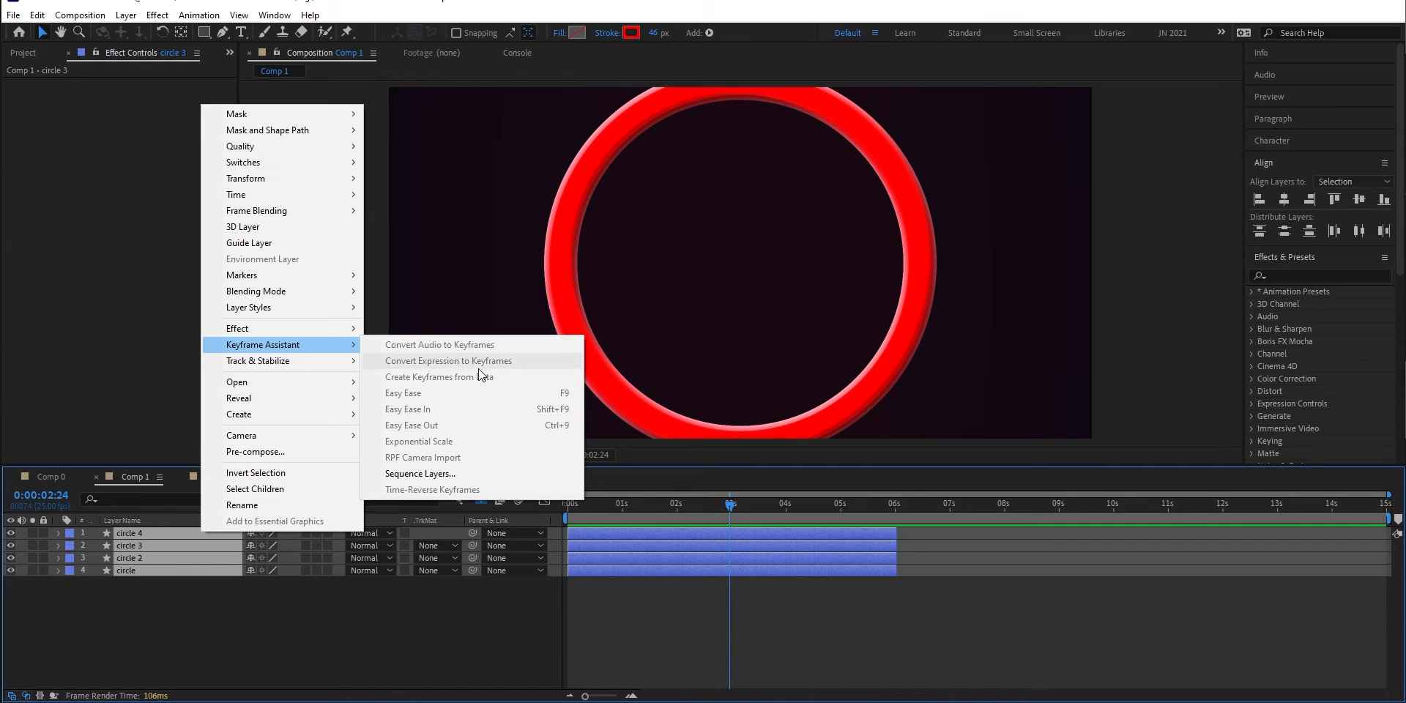
left_click(450, 475)
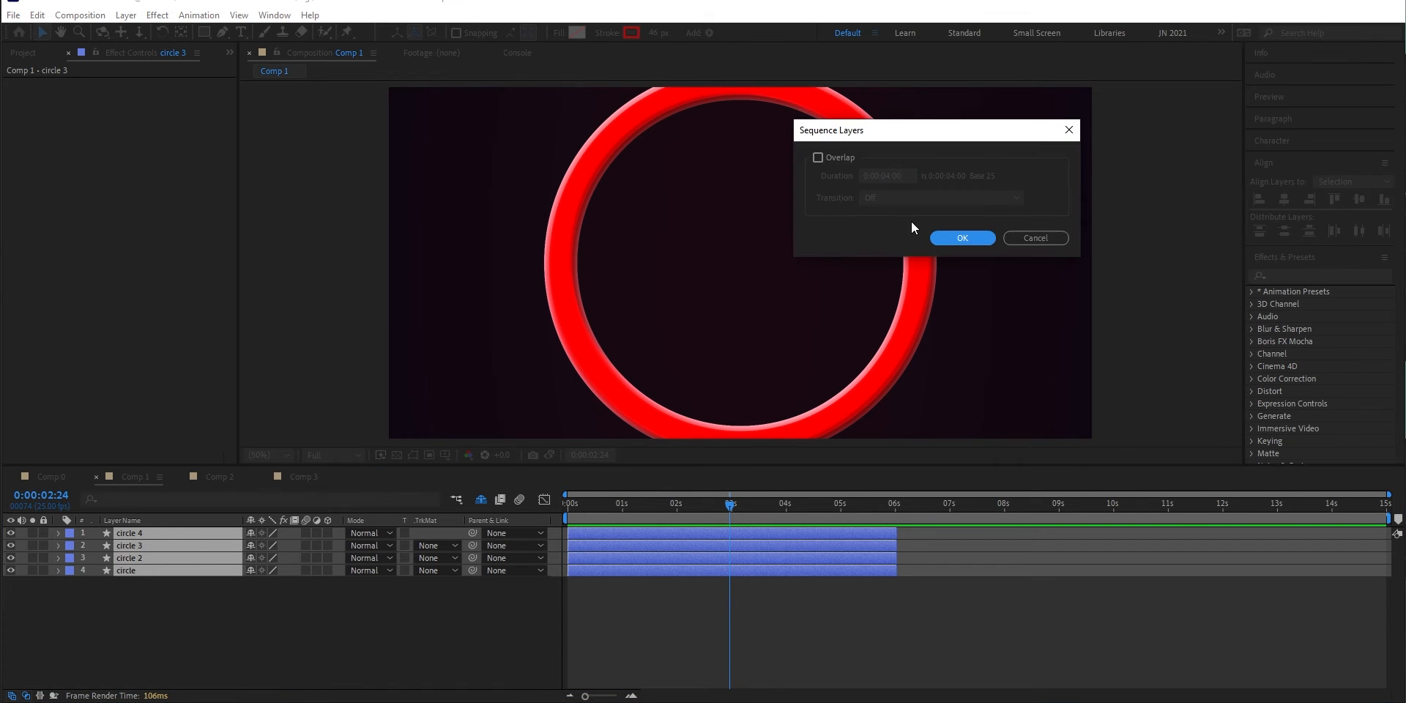
left_click(817, 158)
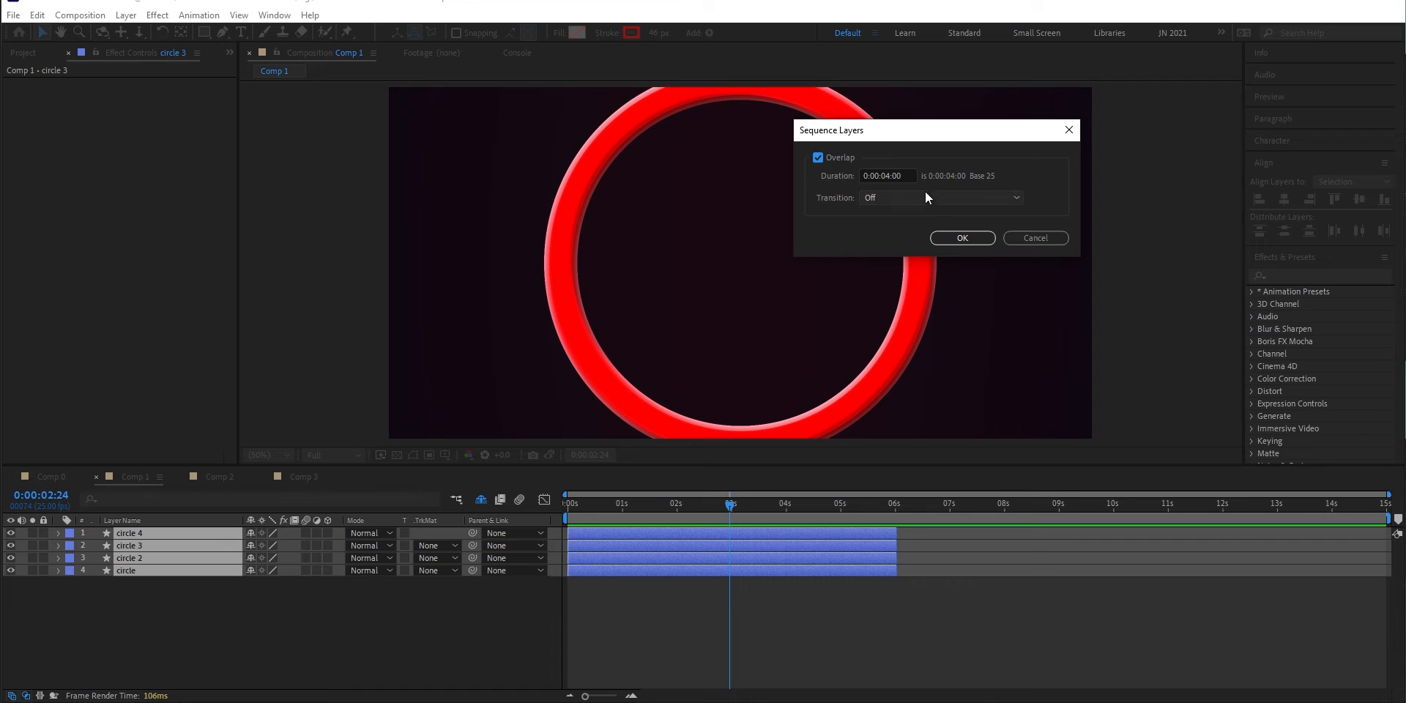
left_click(960, 238)
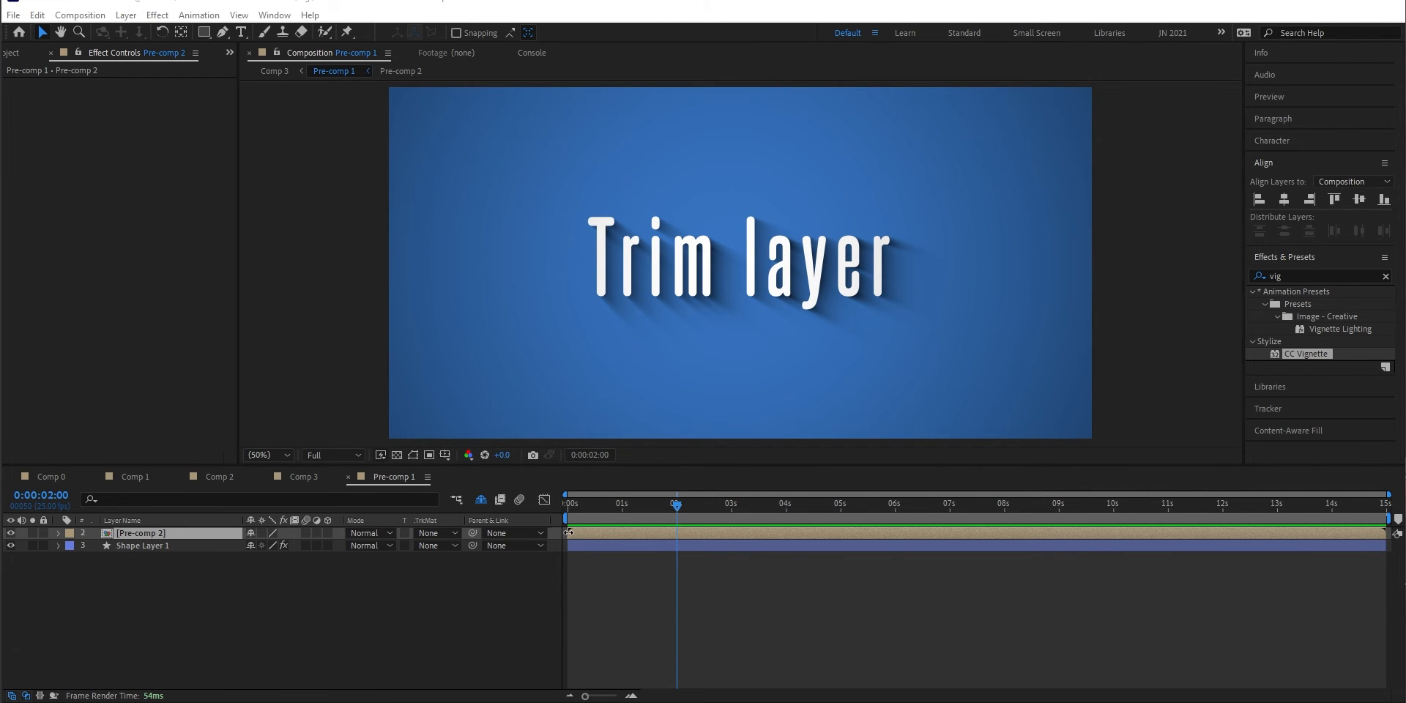
Undo a manual start trim of the Pre-comp 2 layer and trim its in point at 0:00:01:24.
left_click_drag(568, 533, 678, 533)
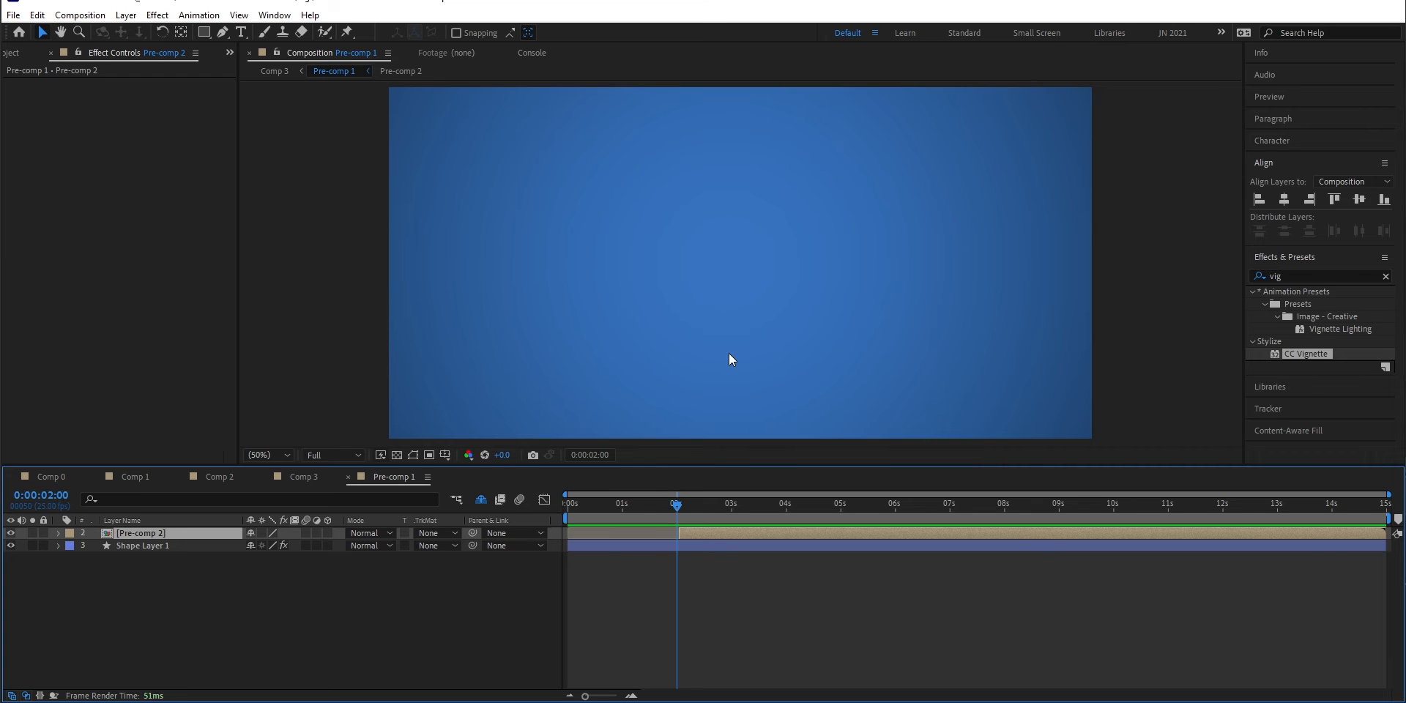
key("ctrl+z")
left_click_drag(675, 505, 678, 508)
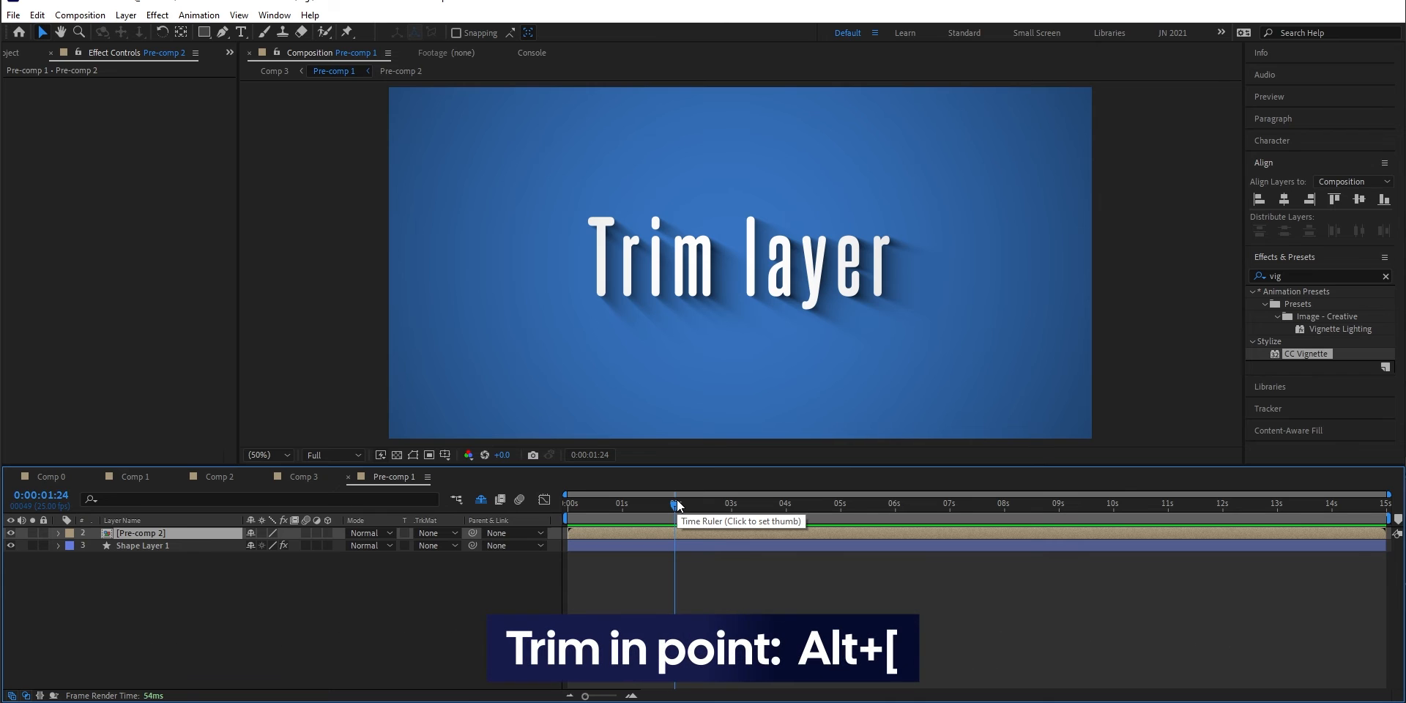
key("alt+bracketleft")
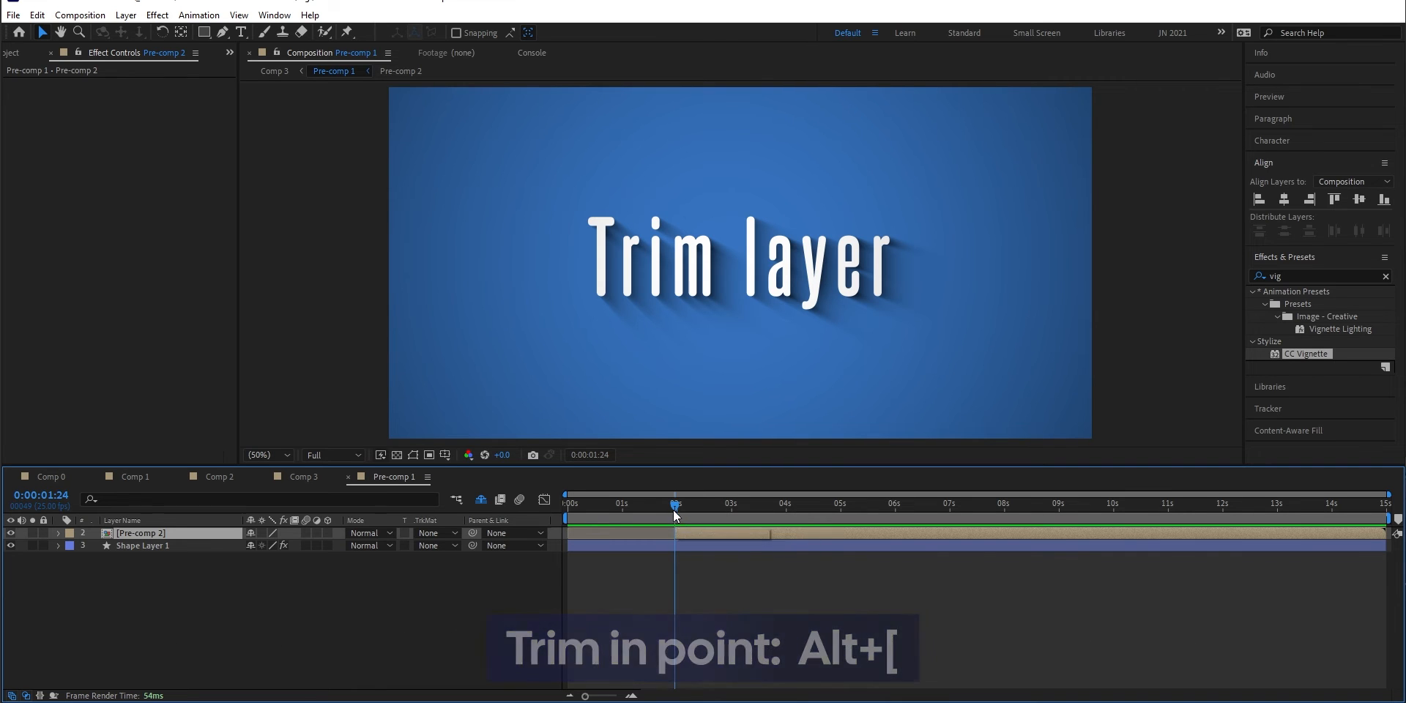
Trim the out point of the Pre-comp 2 layer at 0:00:05:09 and scrub back into the trimmed section.
left_click_drag(675, 505, 861, 507)
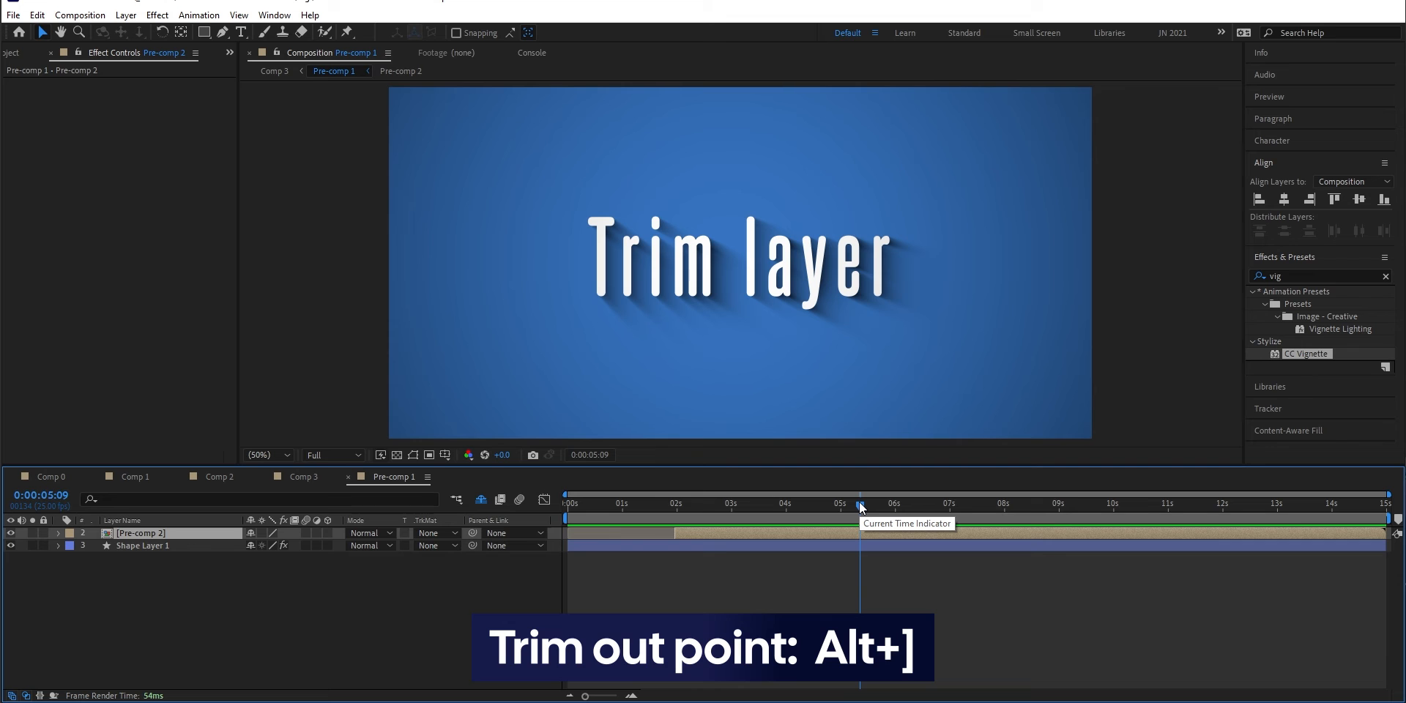
key("alt+bracketright")
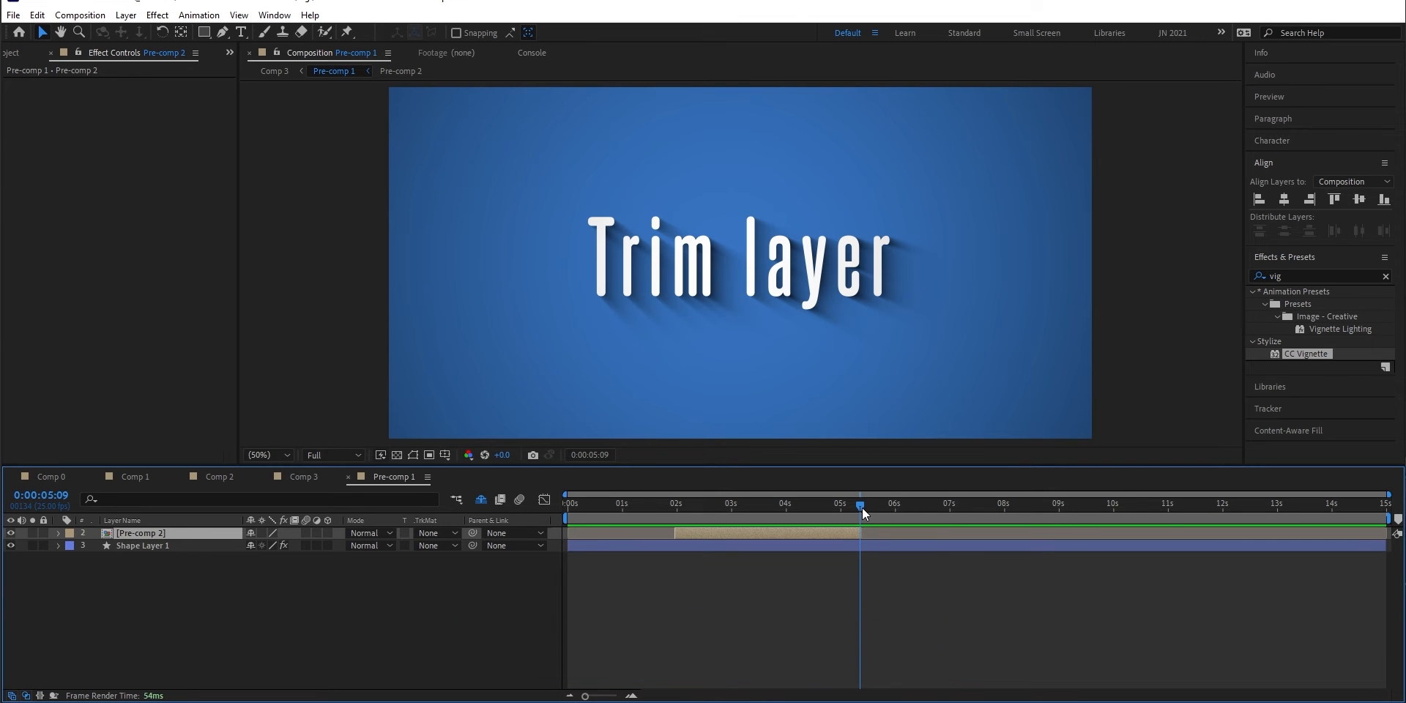
left_click_drag(861, 507, 779, 511)
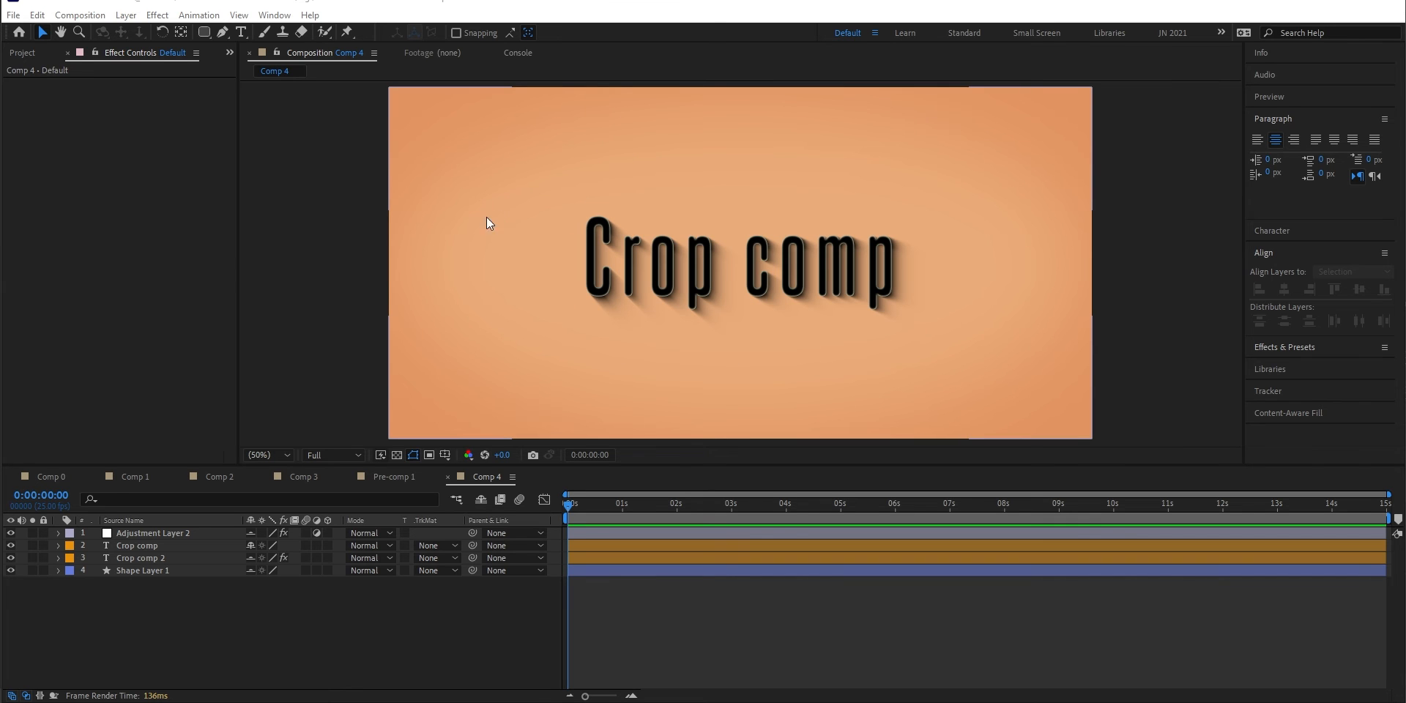
Draw a region of interest around the "Crop comp" text in Comp 4 and crop the composition to it.
left_click(431, 455)
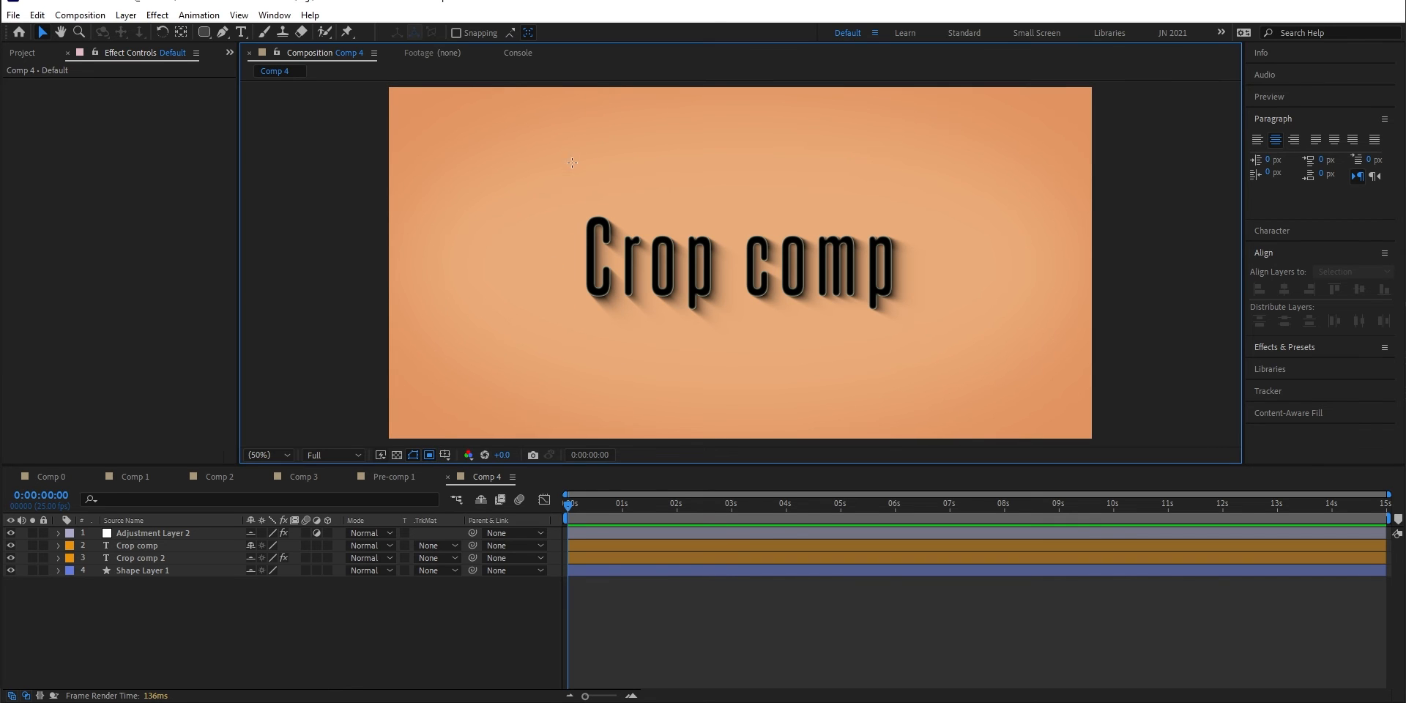
left_click_drag(550, 173, 940, 349)
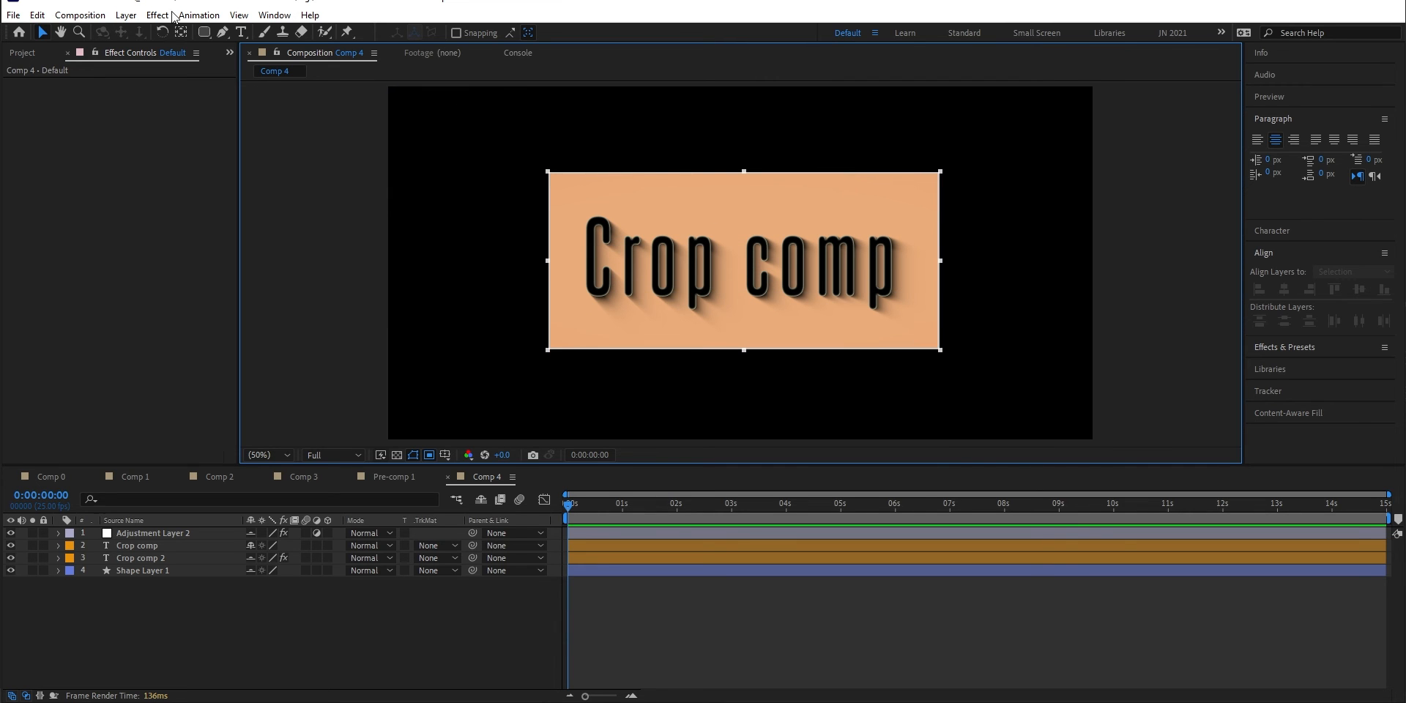
left_click(76, 15)
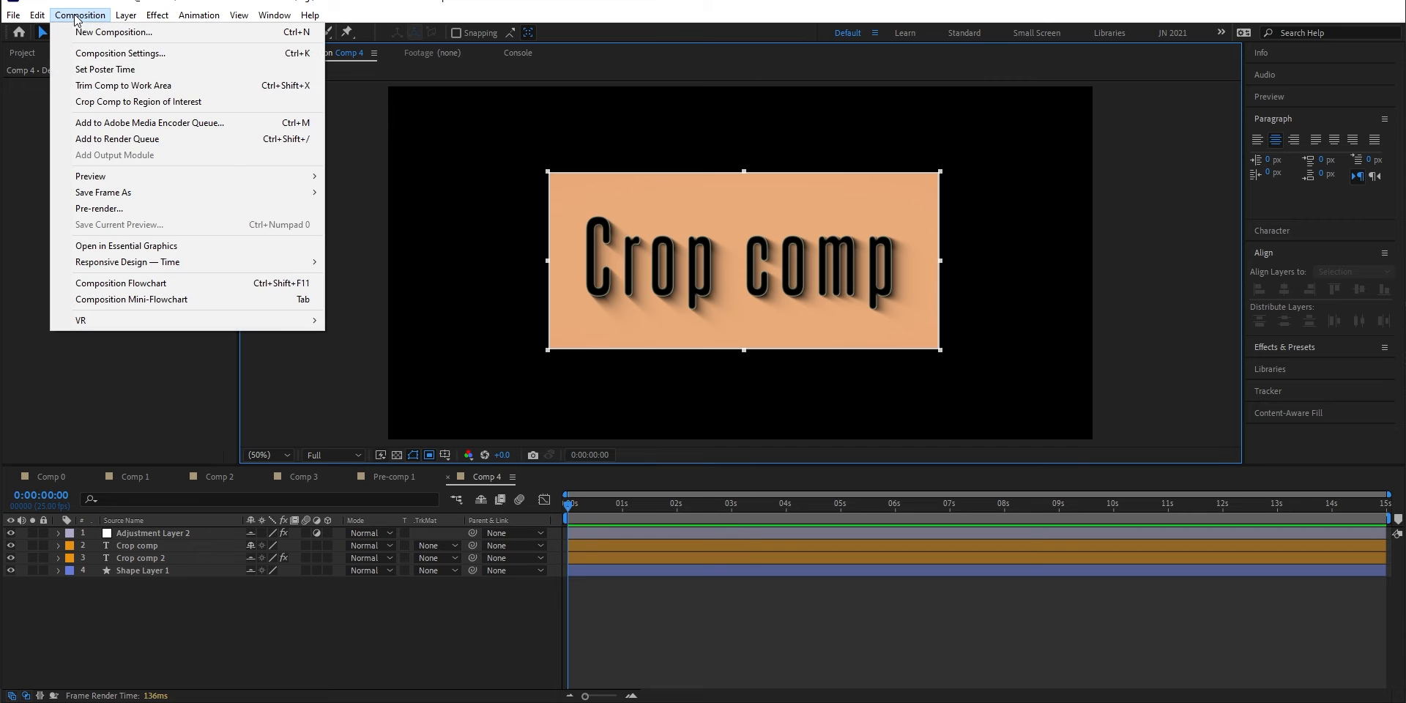
left_click(103, 103)
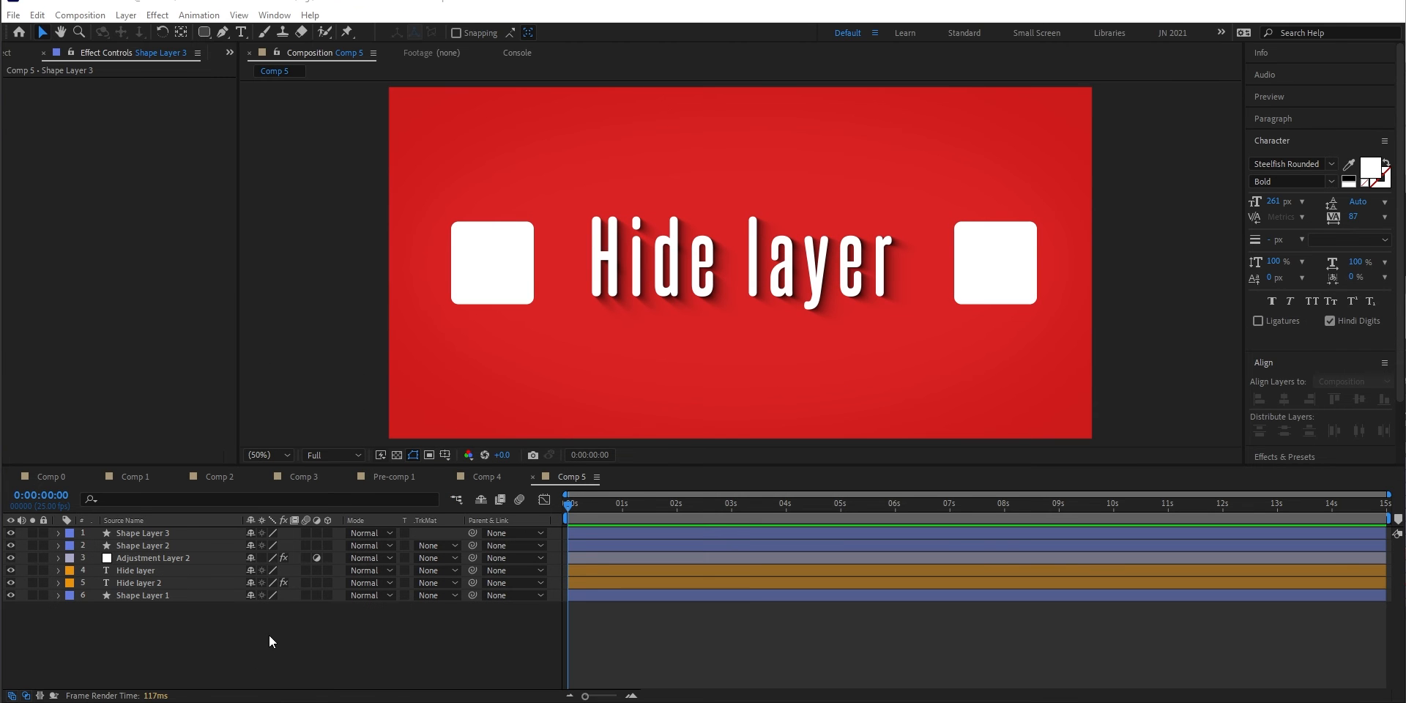
Mark Shape Layer 3 and Shape Layer 2 as shy and toggle the hiding of shy layers on and back off.
left_click(250, 533)
left_click(250, 545)
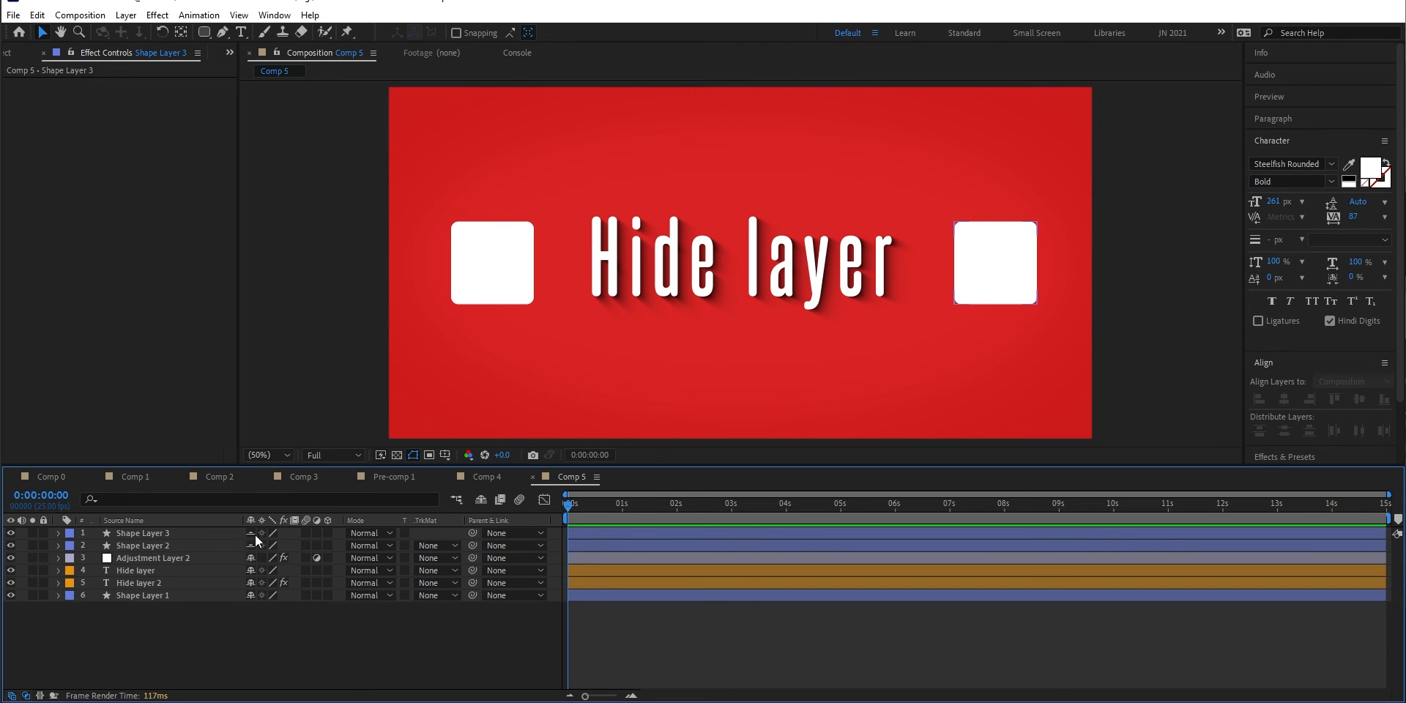
left_click(481, 500)
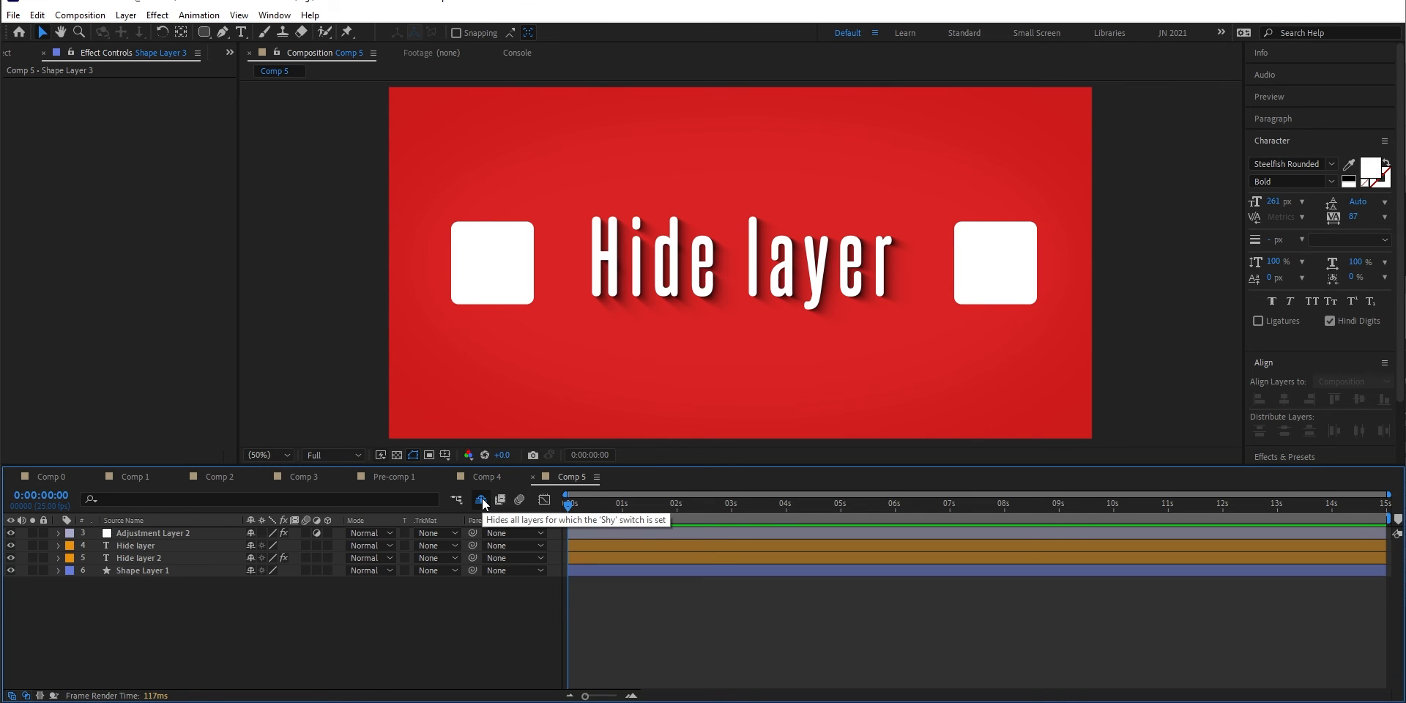
left_click(481, 500)
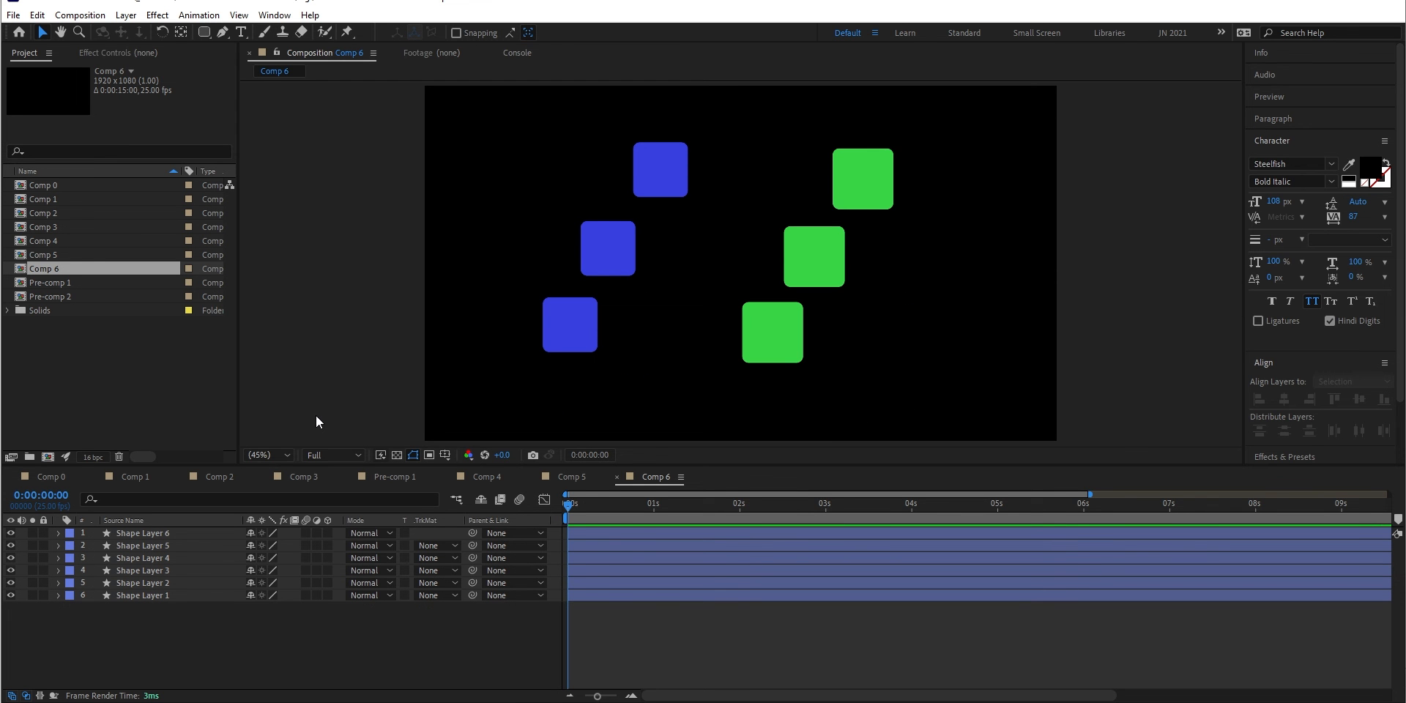
Assign the Green label colour to Shape Layer 6, Shape Layer 5 and Shape Layer 4 in Comp 6 and deselect them.
left_click(190, 539)
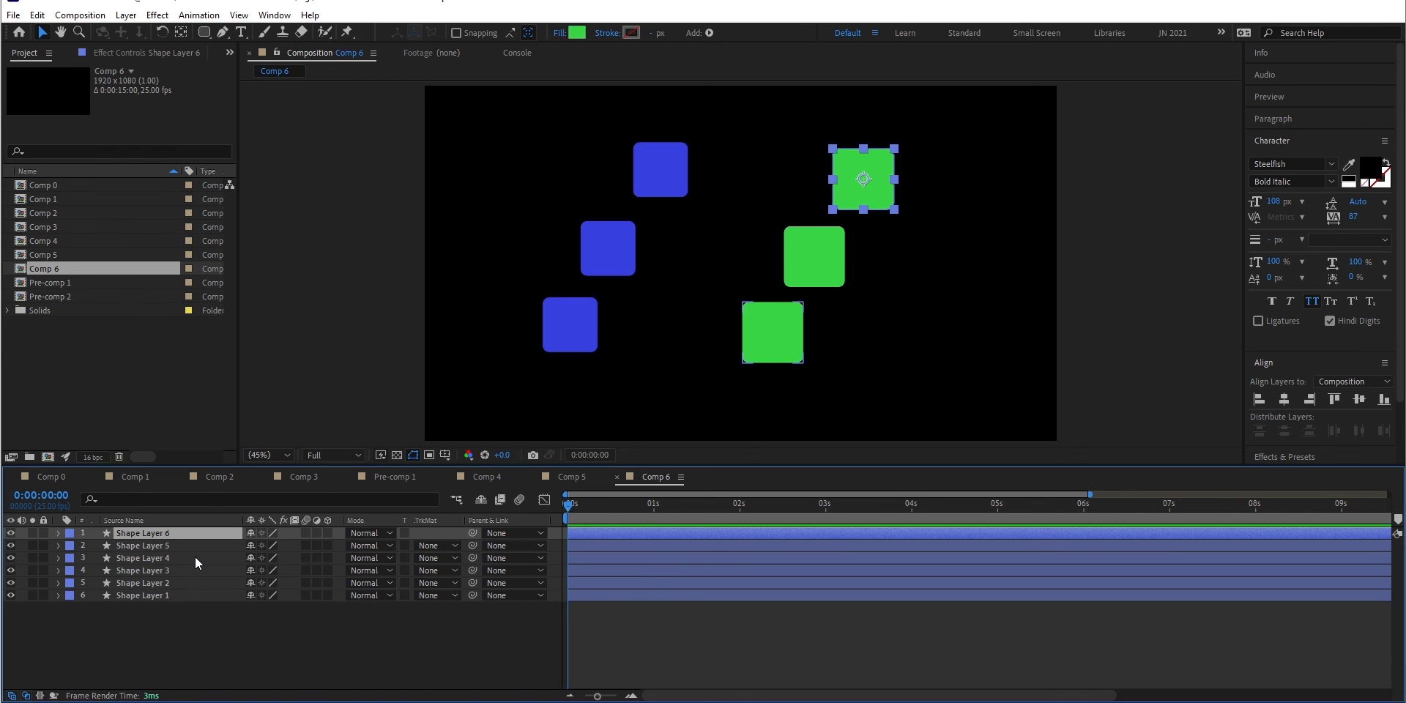
left_click(196, 558, "shift")
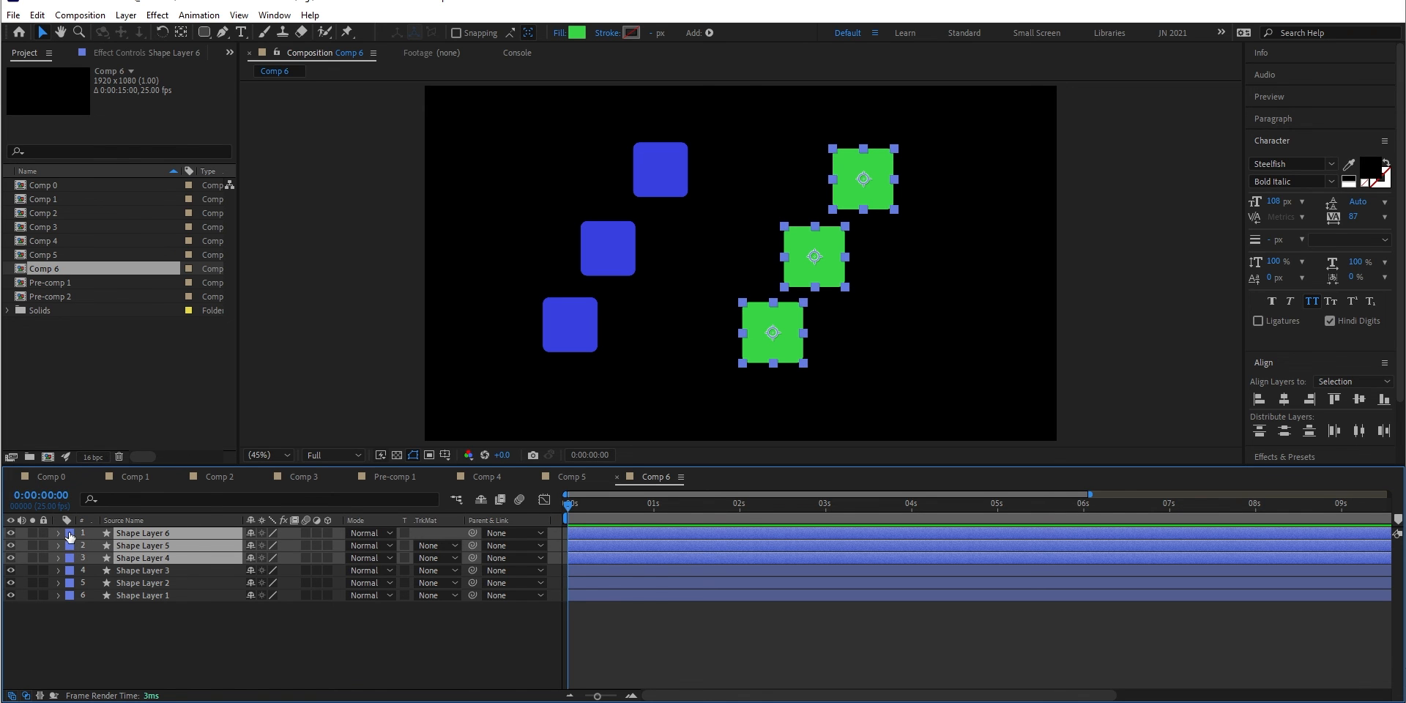
left_click(70, 535)
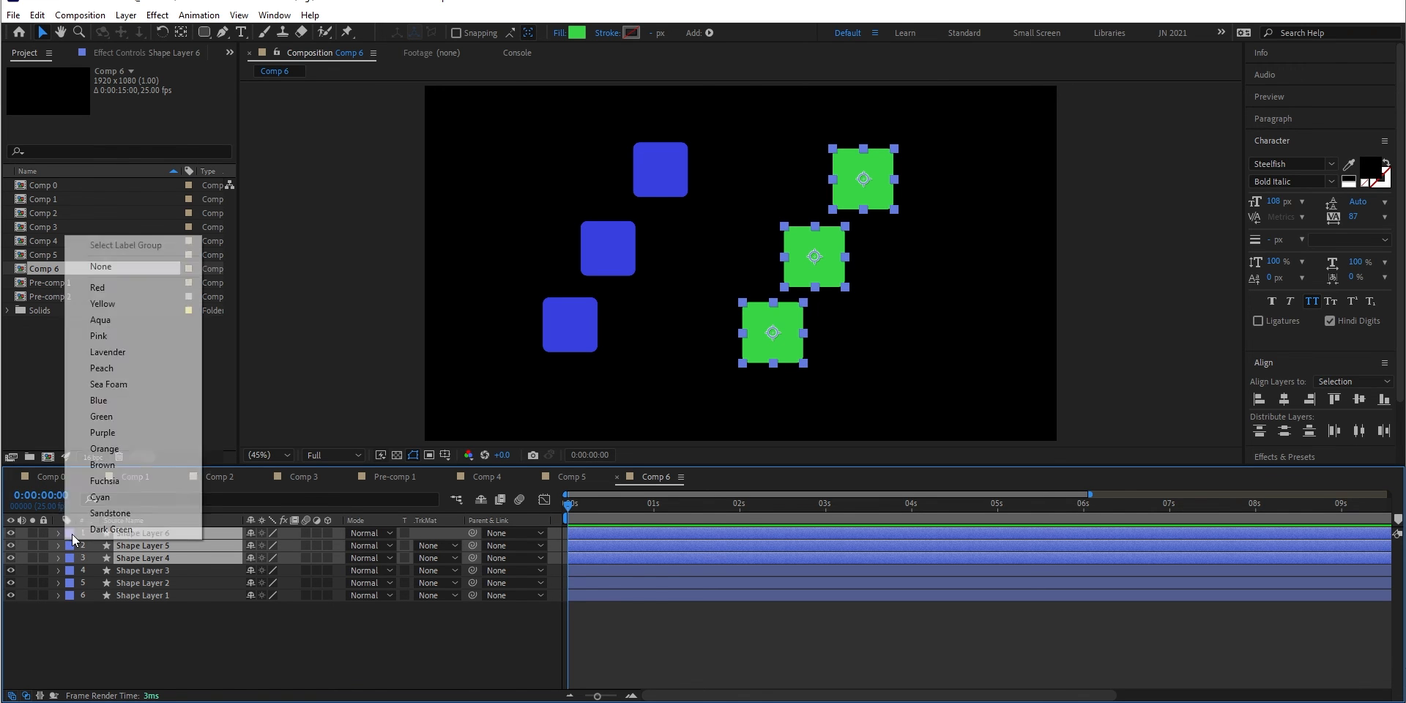
left_click(102, 417)
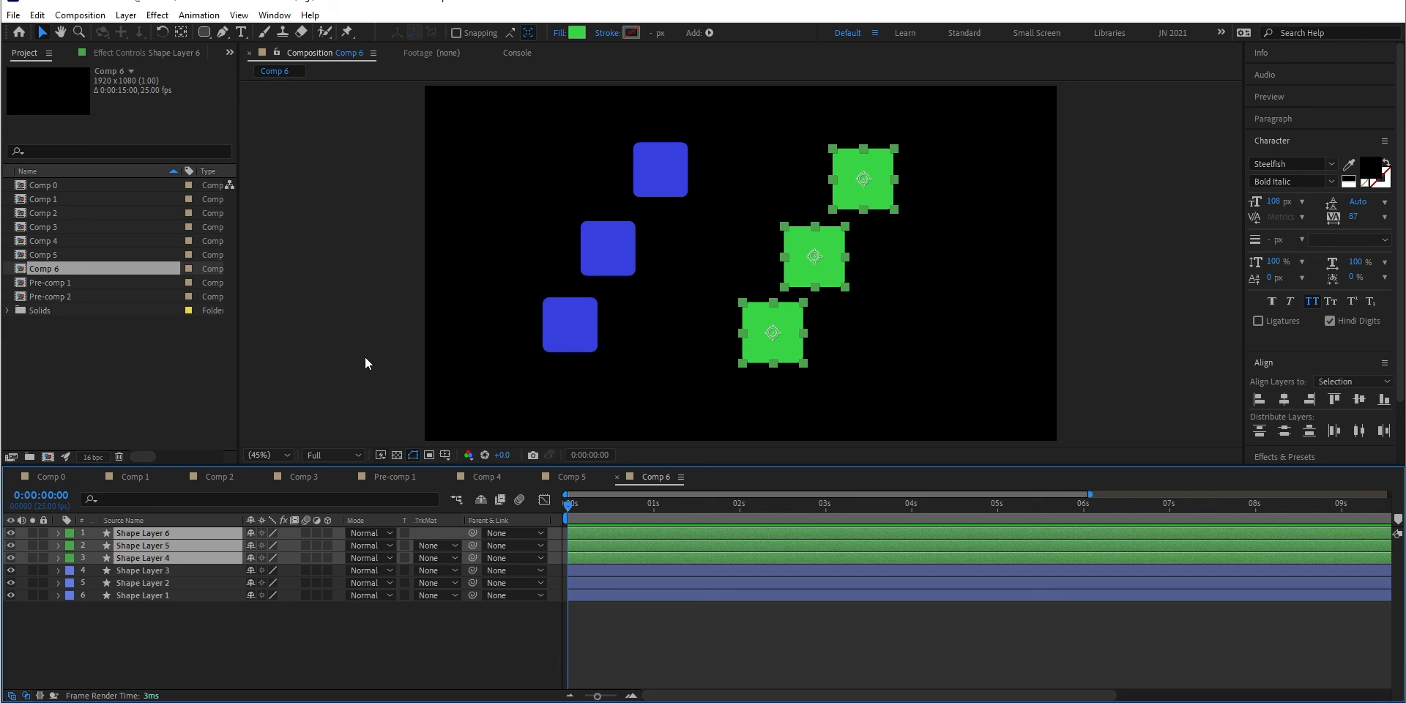
left_click(232, 647)
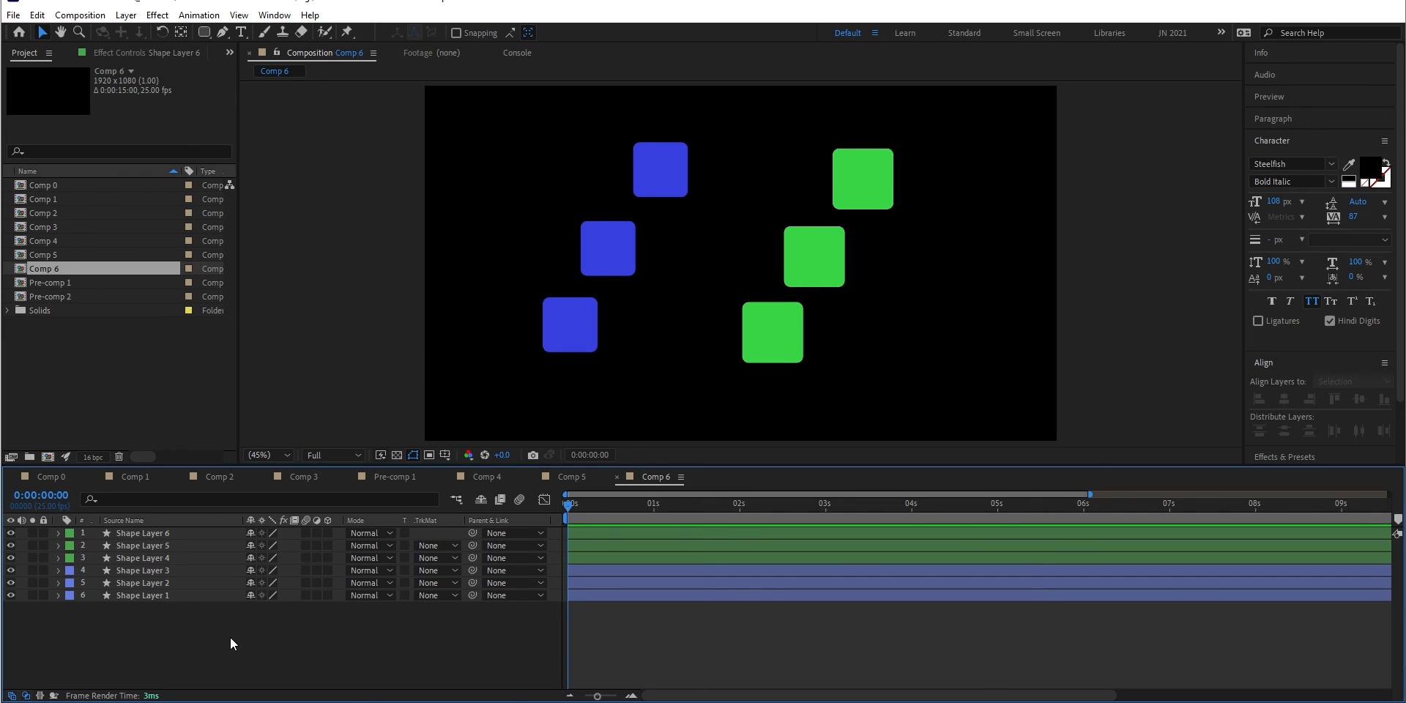
Select all green-labelled layers through Shape Layer 6's label group and move the three green squares slightly to the right together.
left_click(207, 538)
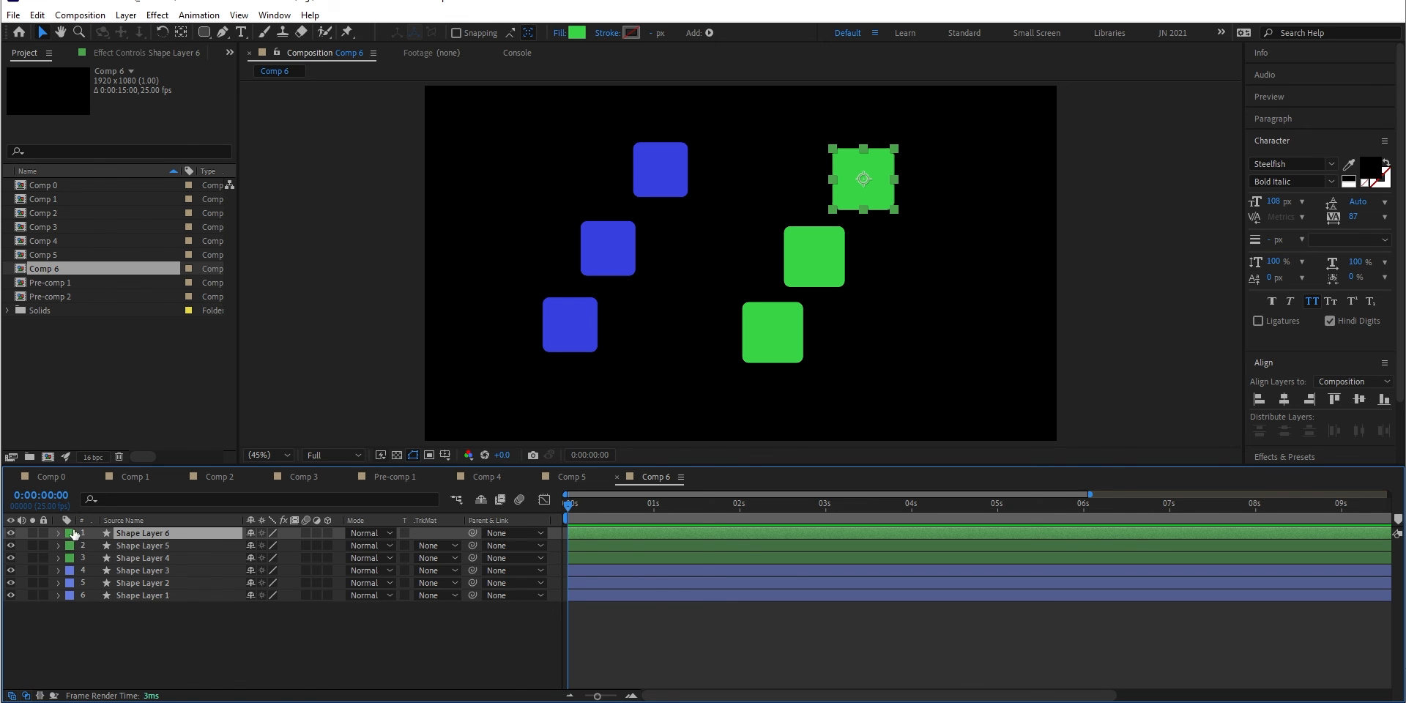
left_click(68, 535)
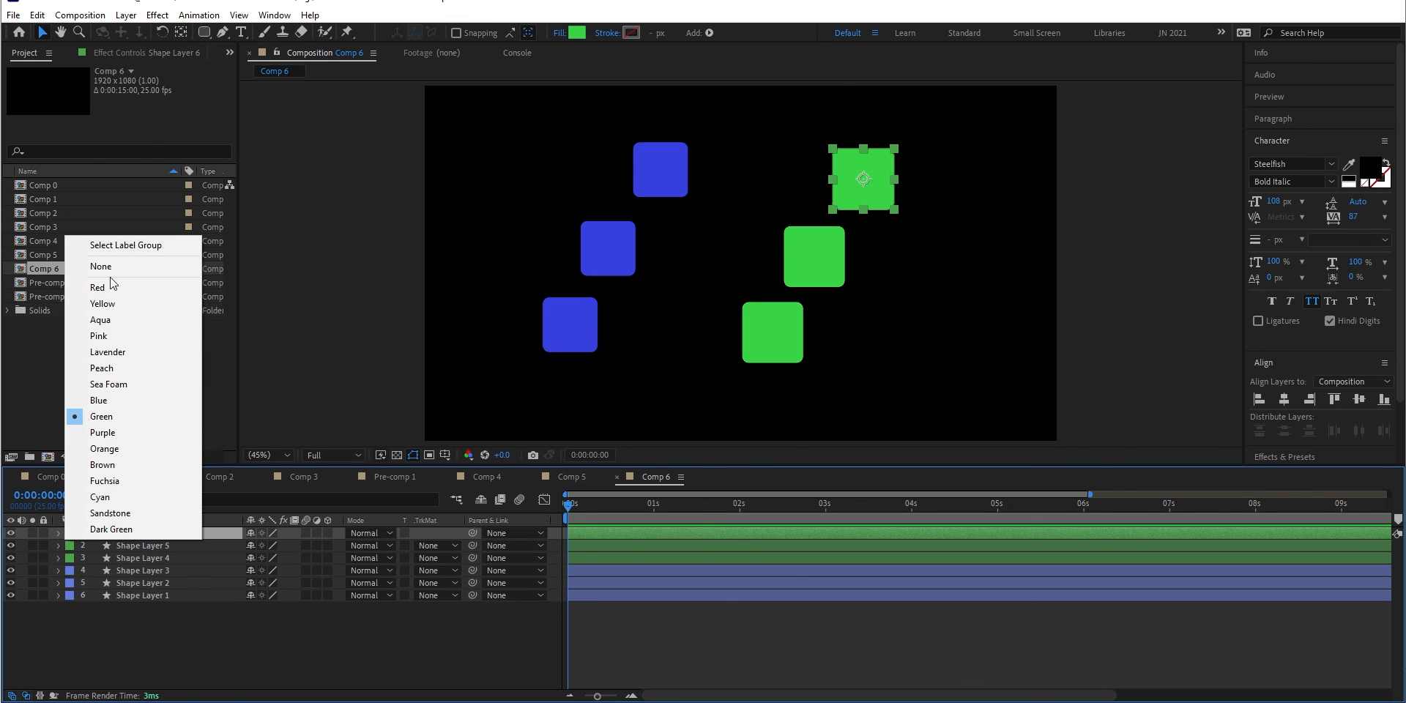
left_click(126, 247)
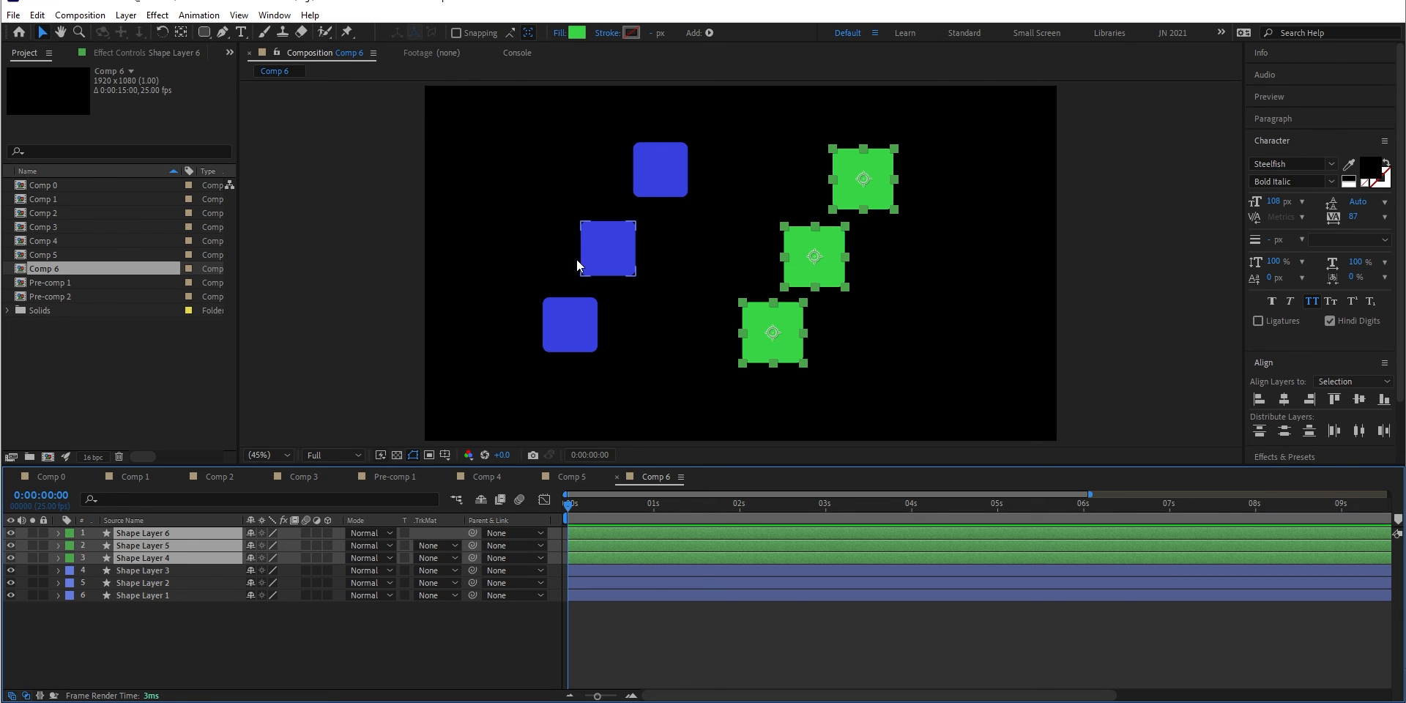
left_click_drag(771, 338, 826, 333)
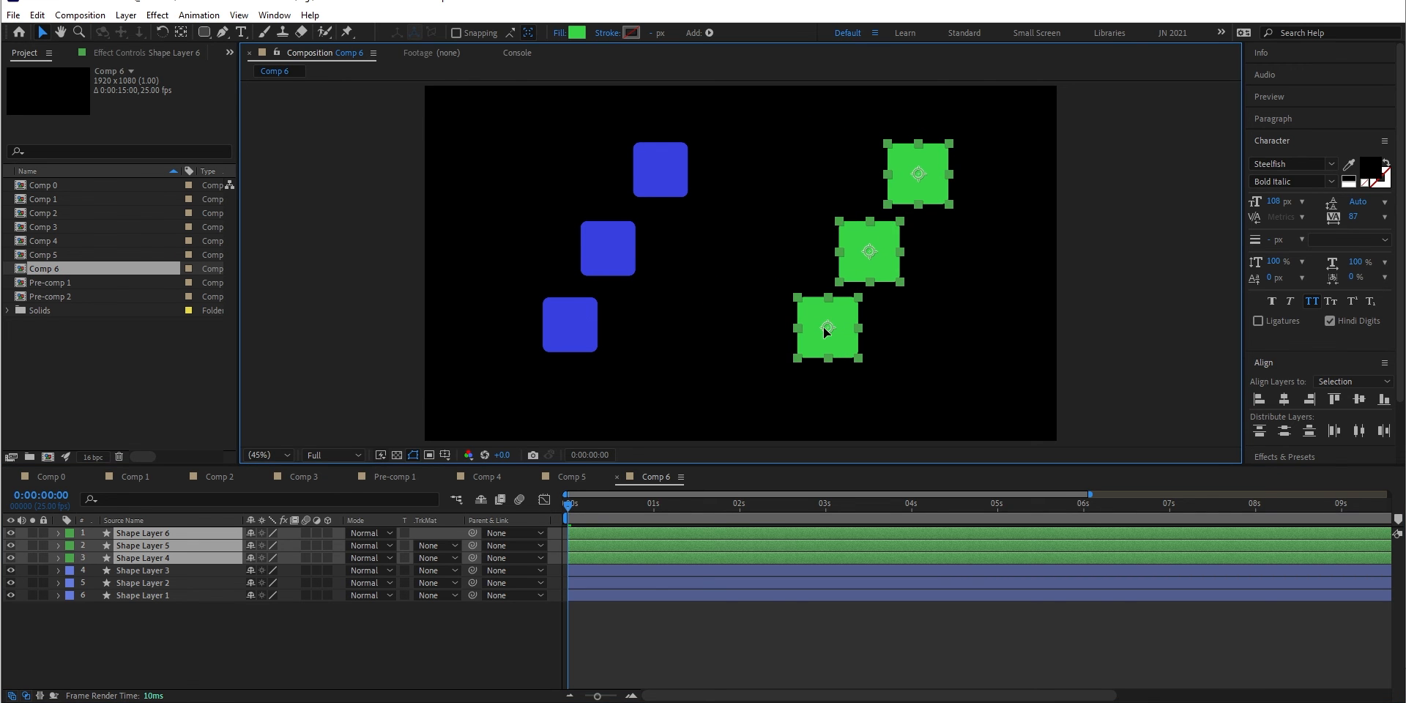